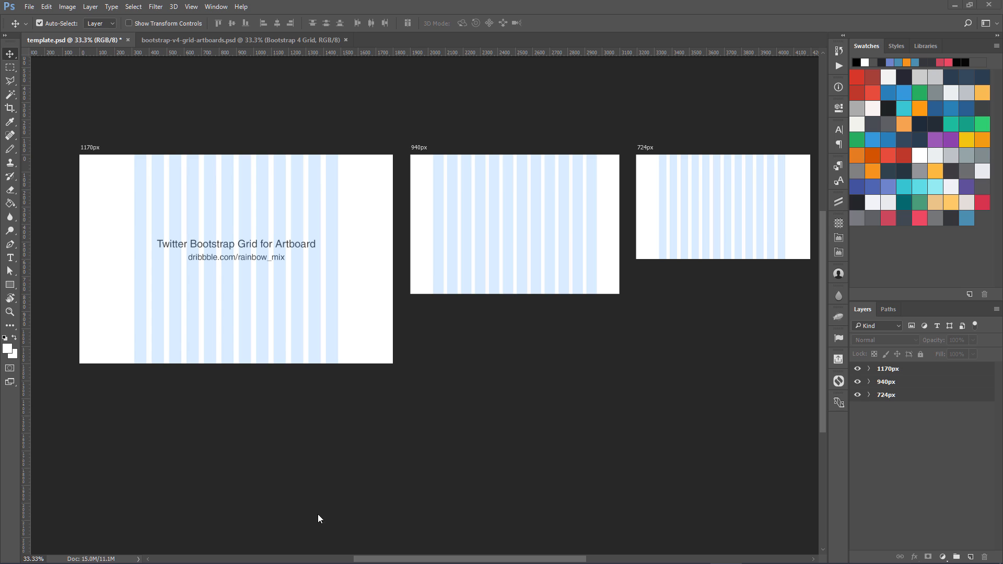
Switch to the Grid Calculator page in the browser and examine its max width, columns and gutter settings
{"action": "left_click", "coordinate": [207, 554]}
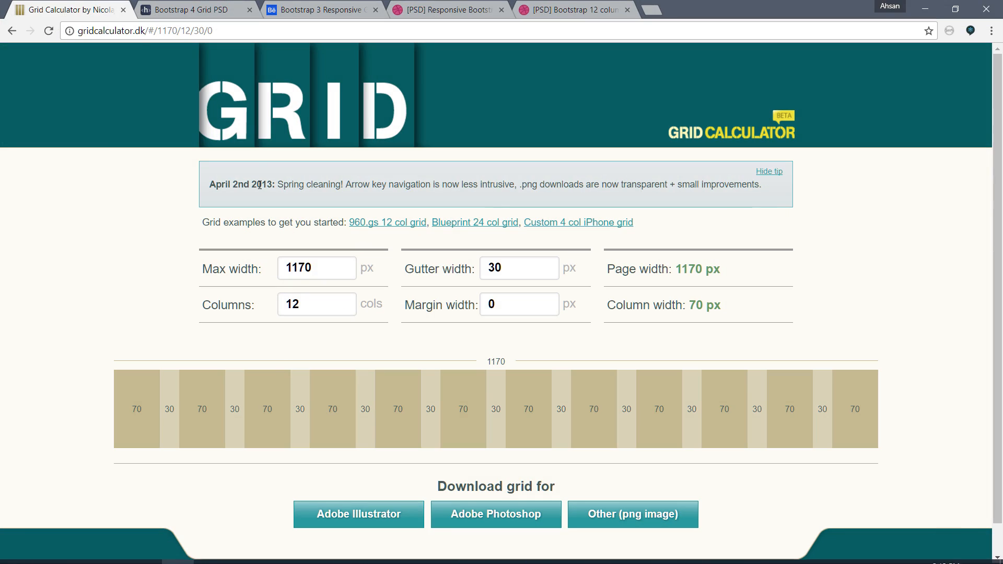
{"action": "left_click", "coordinate": [221, 33]}
{"action": "left_click", "coordinate": [127, 264]}
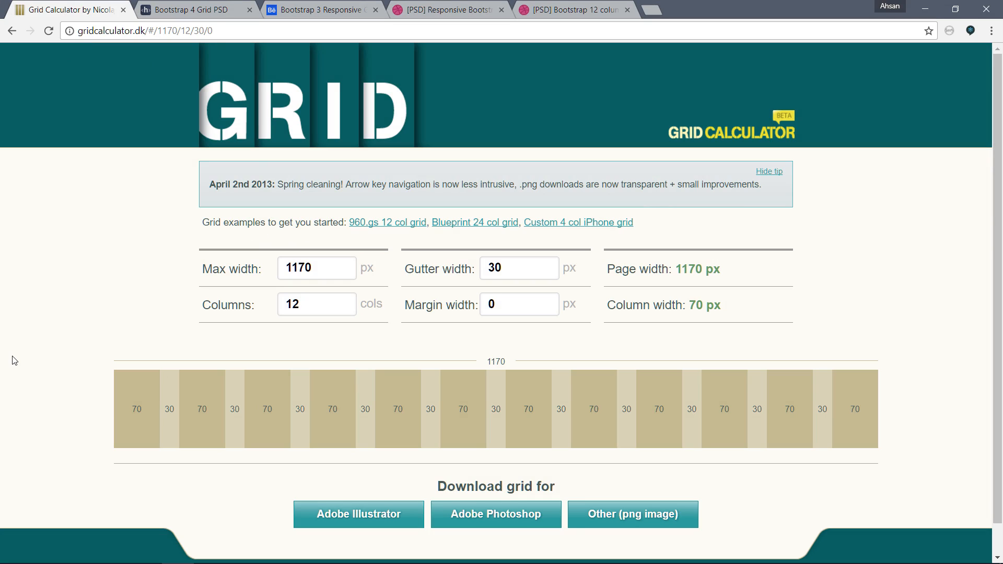
{"action": "left_click", "coordinate": [326, 267]}
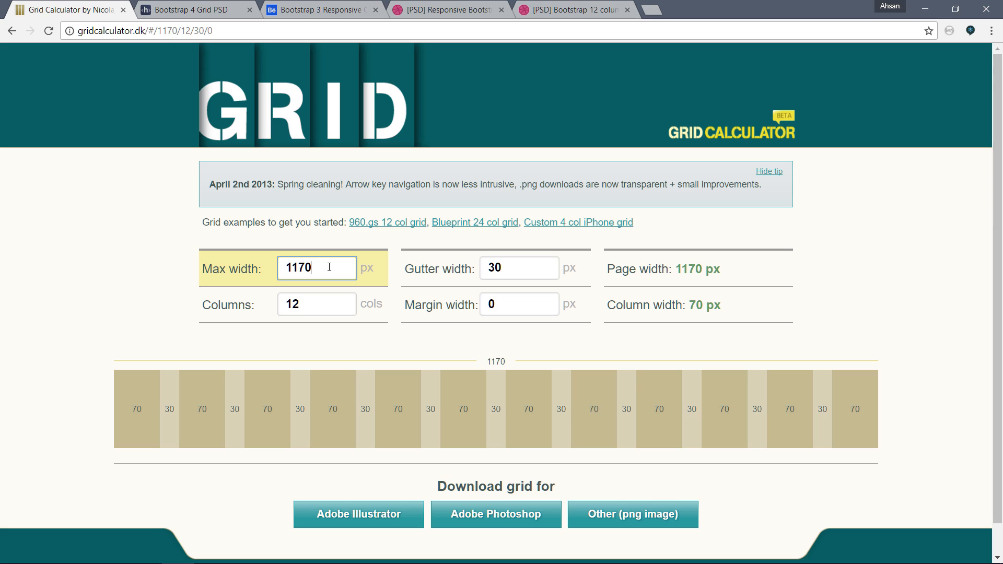
{"action": "left_click_drag", "start_coordinate": [329, 267], "coordinate": [288, 270]}
{"action": "left_click", "coordinate": [321, 268]}
{"action": "left_click", "coordinate": [320, 269]}
{"action": "left_click", "coordinate": [392, 408]}
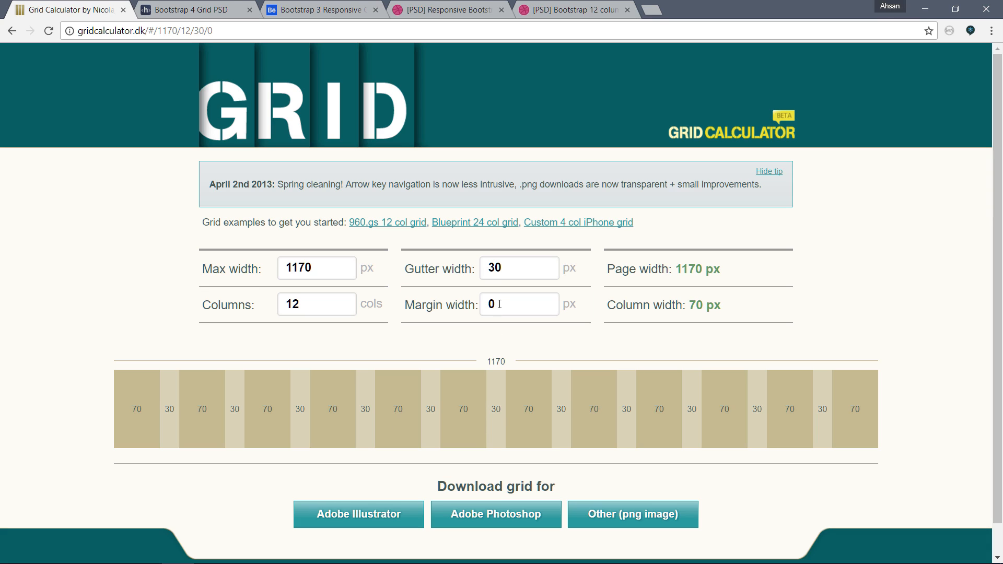
Try a margin width of 10 px in the grid calculator and set it back to 0 px
{"action": "left_click", "coordinate": [484, 306]}
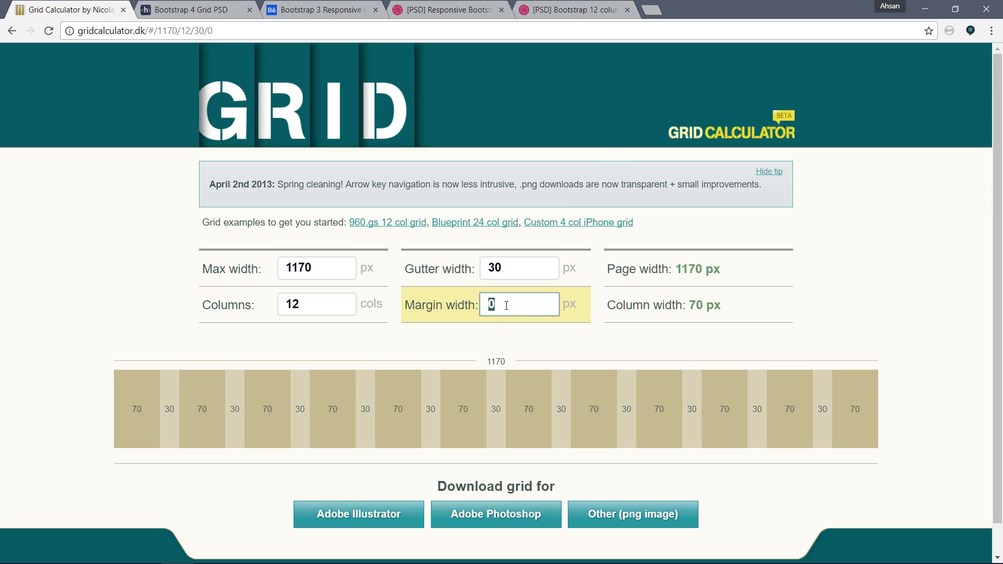
{"action": "left_click", "coordinate": [500, 305]}
{"action": "key", "text": "ctrl+a"}
{"action": "type", "text": "10"}
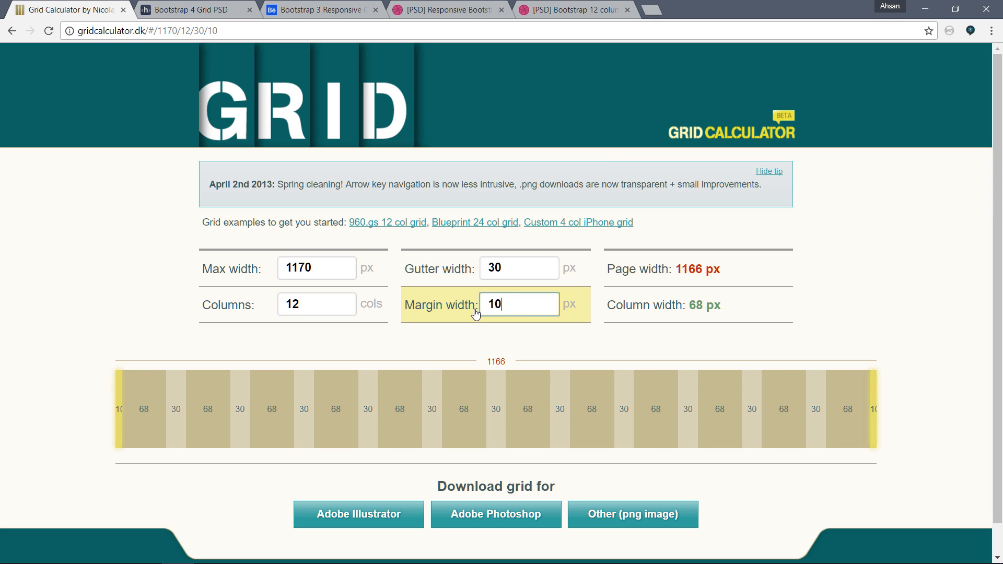
{"action": "key", "text": "BackSpace"}
{"action": "key", "text": "BackSpace"}
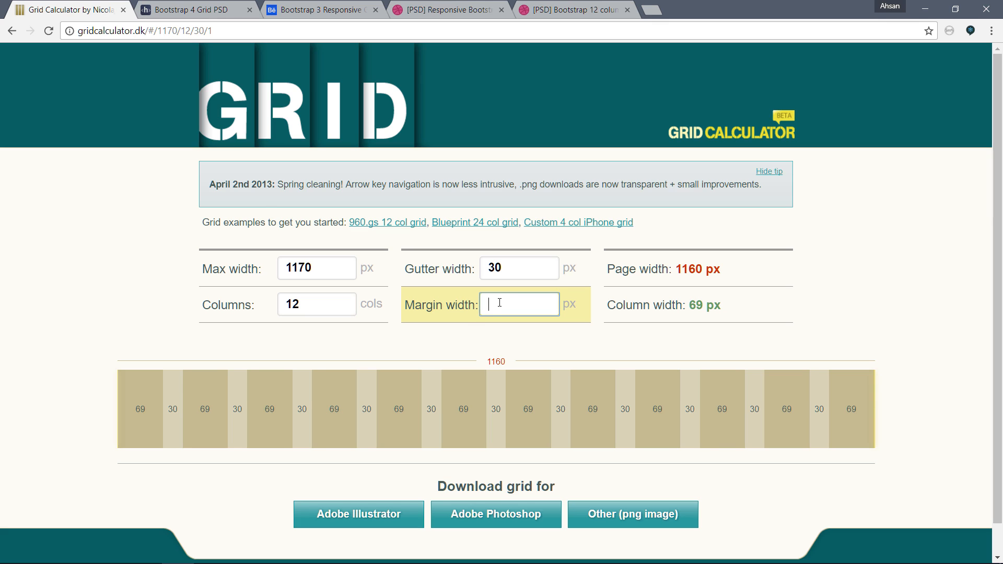
{"action": "type", "text": "0"}
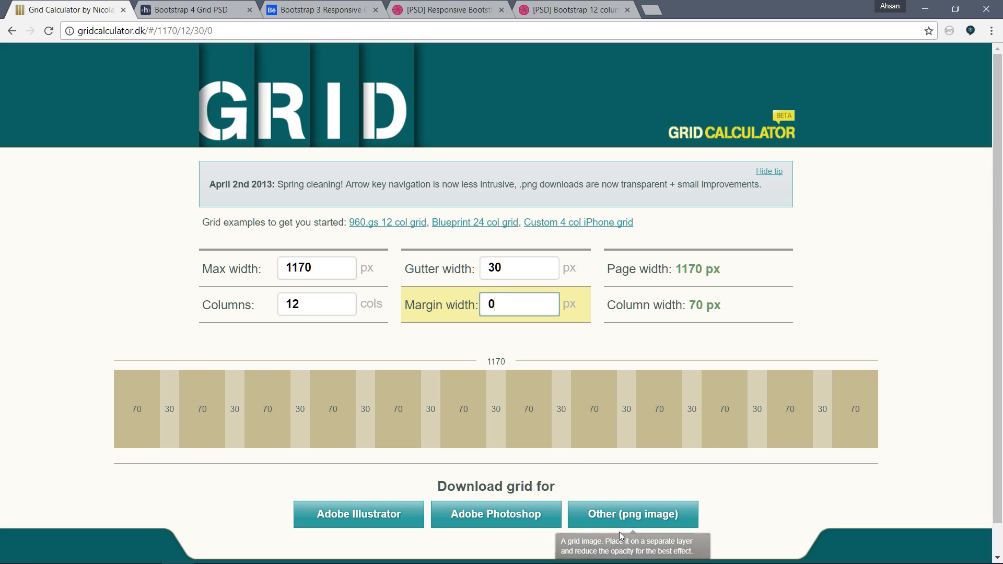
Review the Bootstrap 3 and 4 grid PSD download pages on HackerThemes, Behance and Dribbble
{"action": "left_click", "coordinate": [293, 13]}
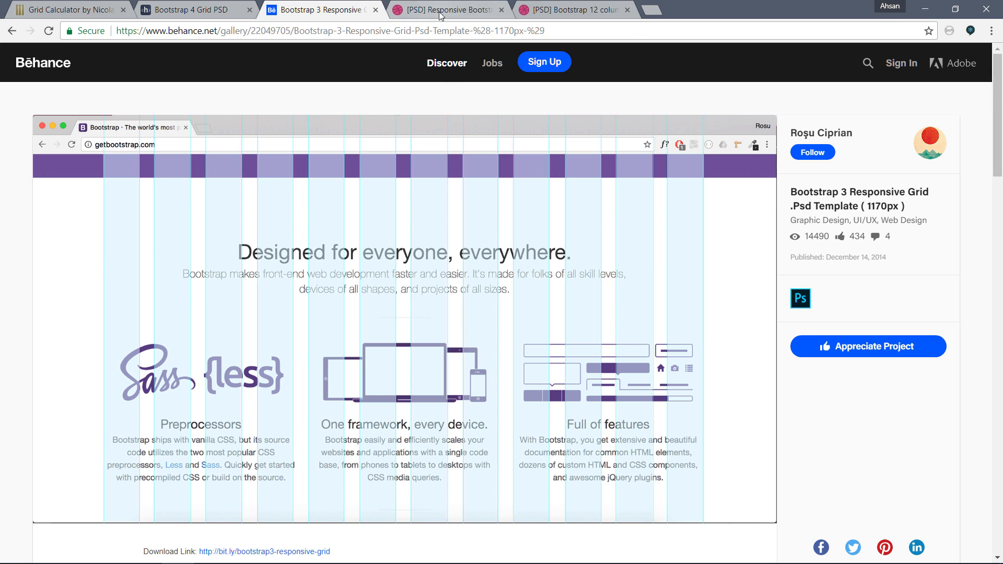
{"action": "left_click", "coordinate": [205, 11]}
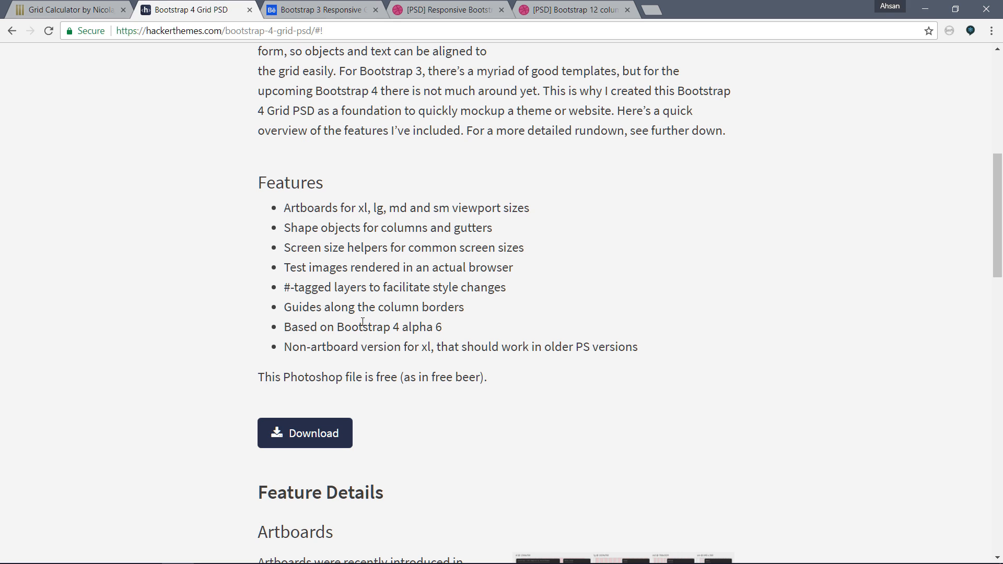
{"action": "scroll", "coordinate": [363, 321], "scroll_direction": "up", "scroll_amount": 8}
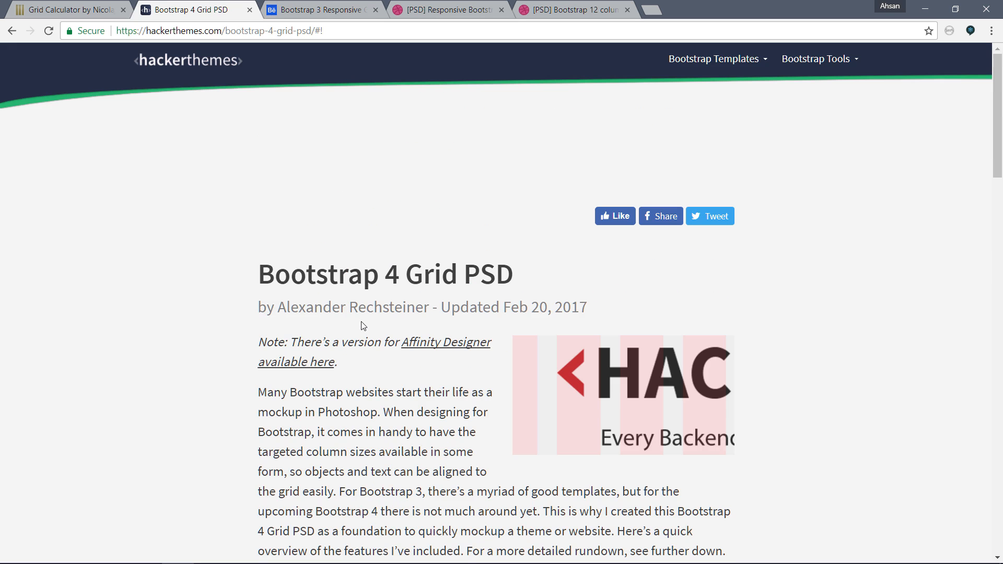
{"action": "left_click", "coordinate": [335, 11]}
{"action": "scroll", "coordinate": [355, 348], "scroll_direction": "down", "scroll_amount": 5}
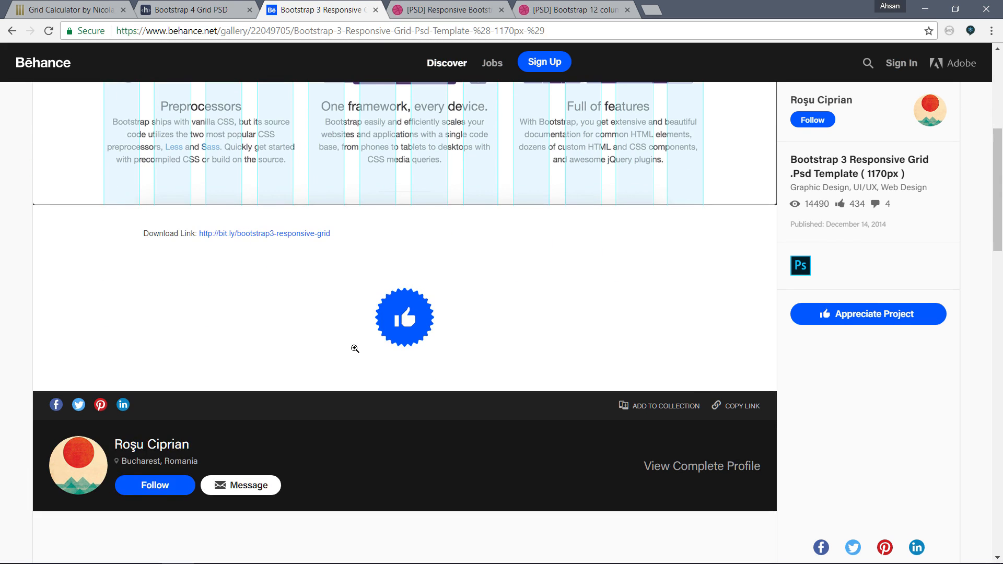
{"action": "scroll", "coordinate": [355, 348], "scroll_direction": "up", "scroll_amount": 5}
{"action": "left_click", "coordinate": [451, 11]}
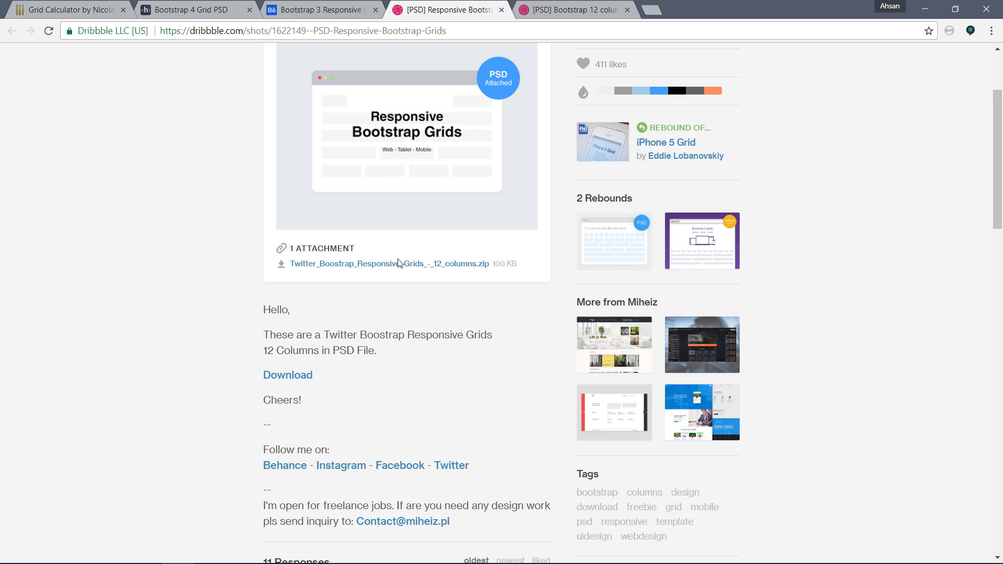
{"action": "scroll", "coordinate": [401, 297], "scroll_direction": "up", "scroll_amount": 3}
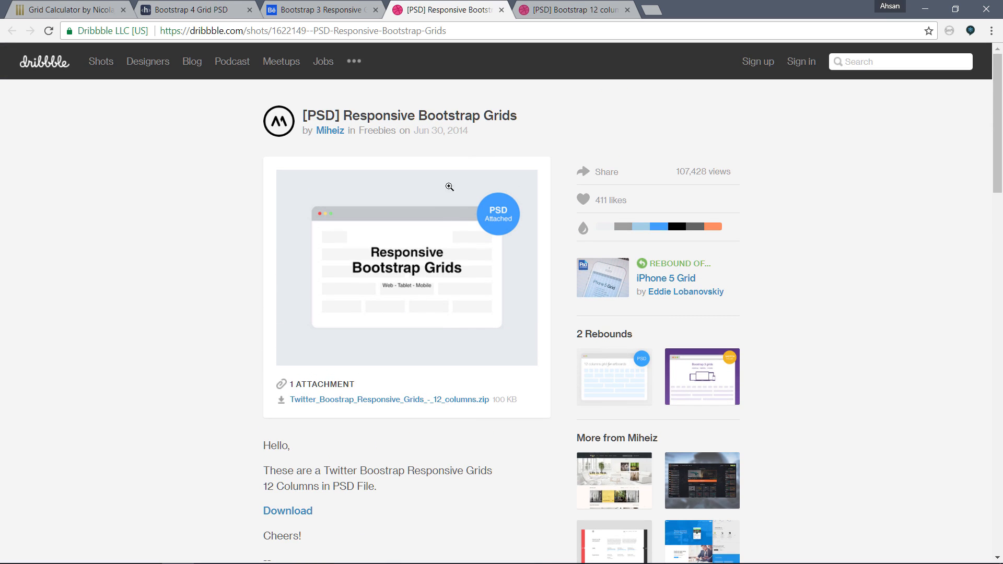
{"action": "left_click", "coordinate": [543, 11]}
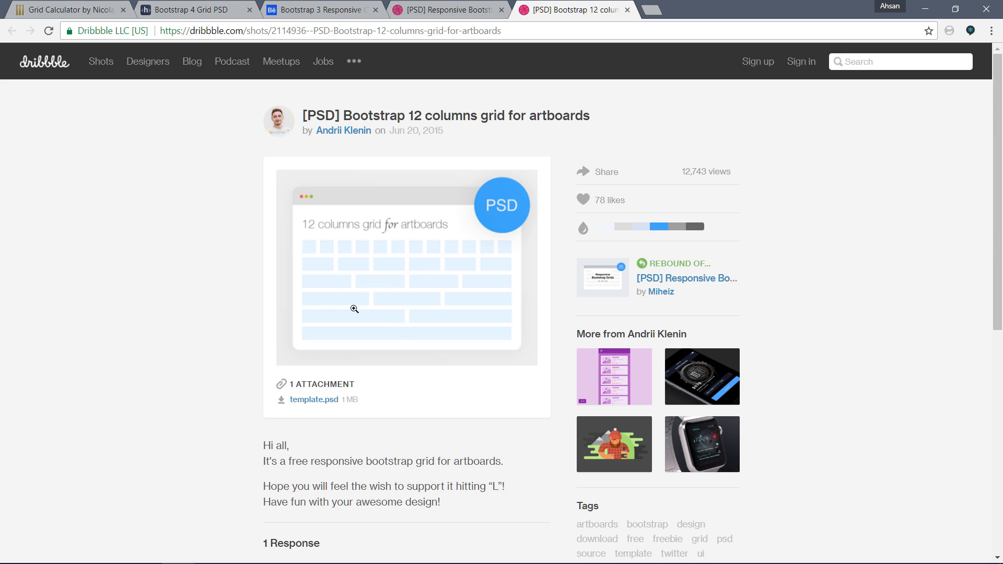
Switch to Photoshop and review the 1170px, 940px and 724px artboards in template.psd
{"action": "left_click", "coordinate": [478, 557]}
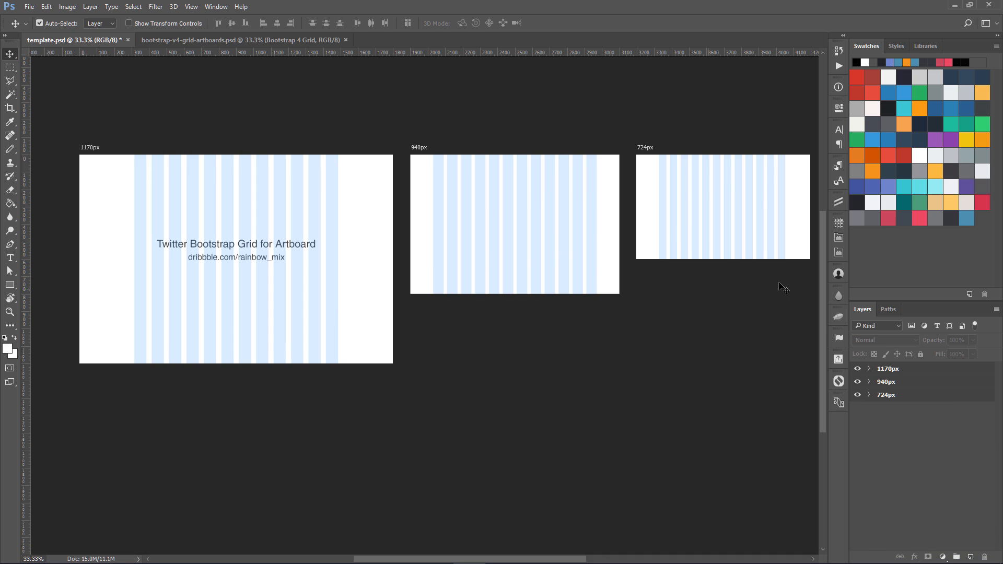
{"action": "left_click", "coordinate": [887, 370]}
{"action": "left_click", "coordinate": [887, 382]}
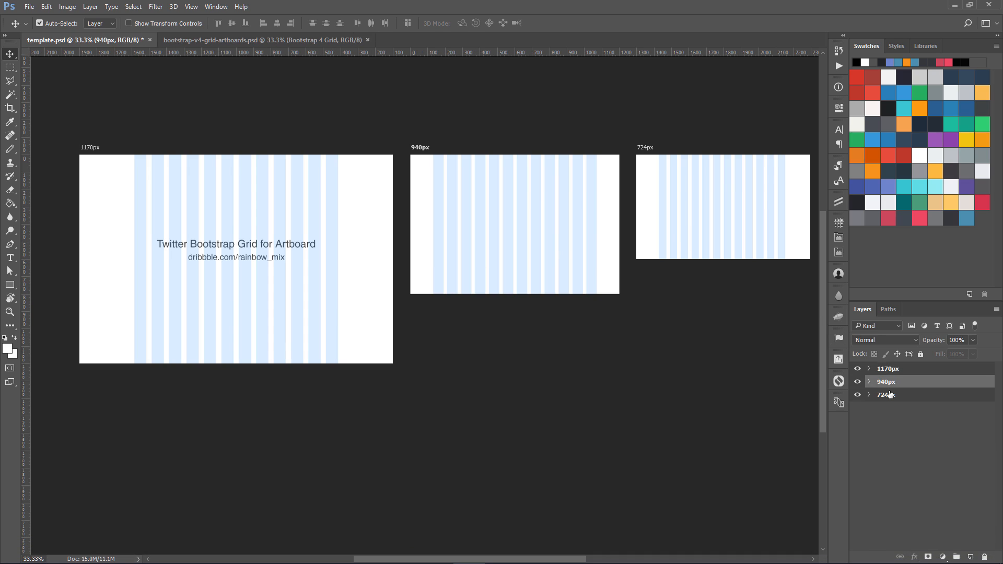
{"action": "left_click", "coordinate": [889, 395]}
{"action": "left_click", "coordinate": [889, 371]}
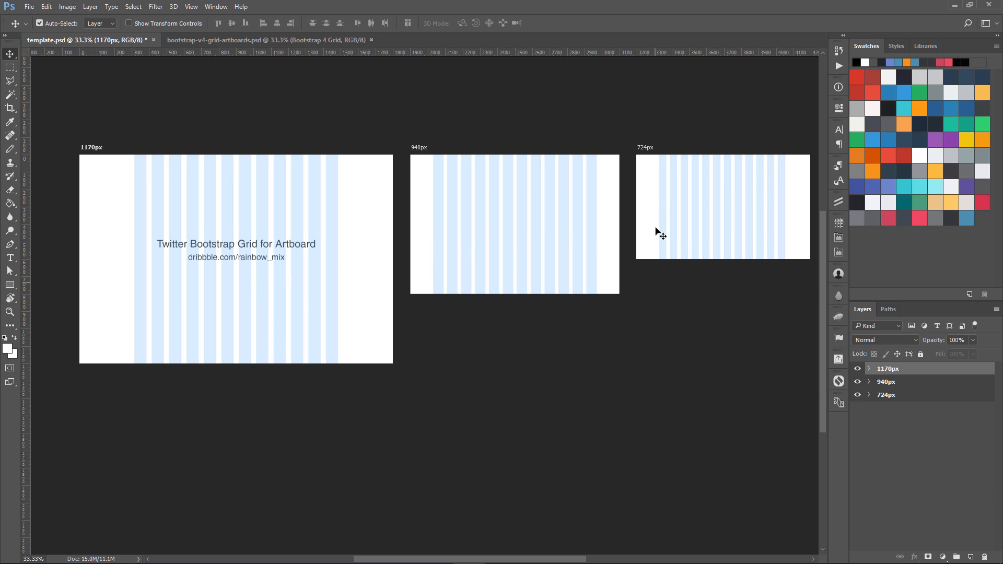
{"action": "left_click", "coordinate": [886, 382]}
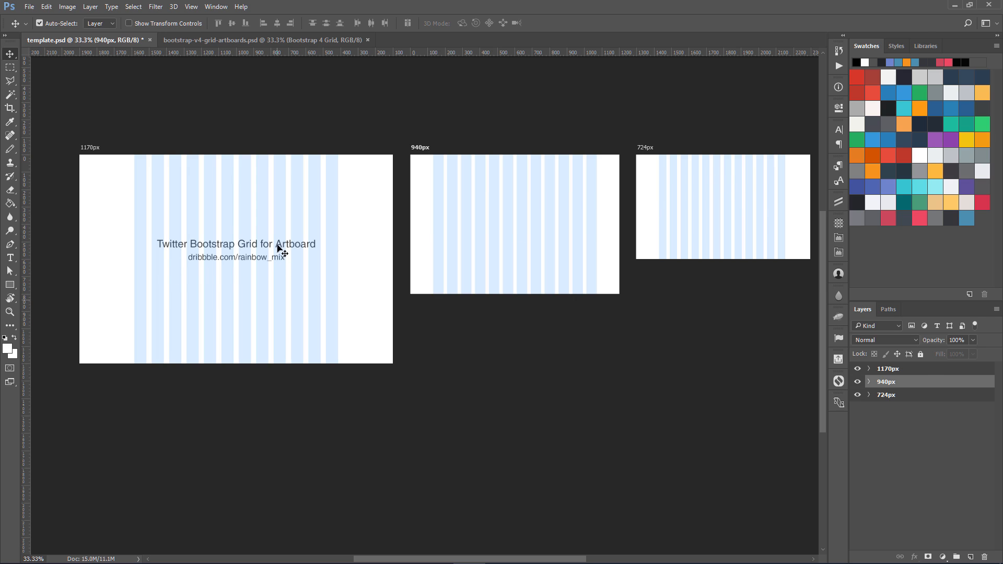
Inspect the columns and background layers inside the 1170px artboard
{"action": "left_click", "coordinate": [292, 246]}
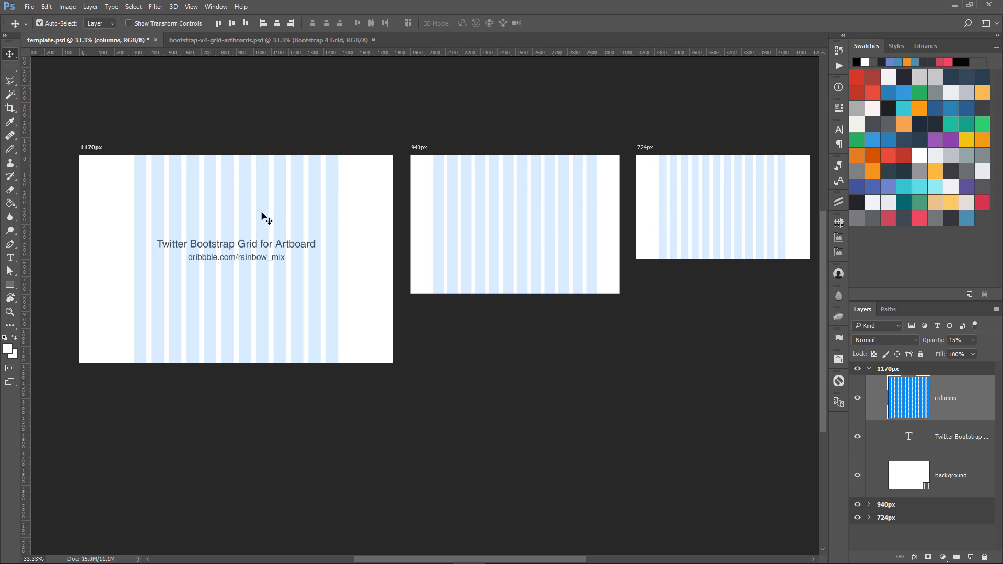
{"action": "left_click", "coordinate": [906, 481]}
{"action": "left_click", "coordinate": [292, 280]}
Set the height of the 1170px artboard to 2500 px
{"action": "left_click", "coordinate": [896, 371]}
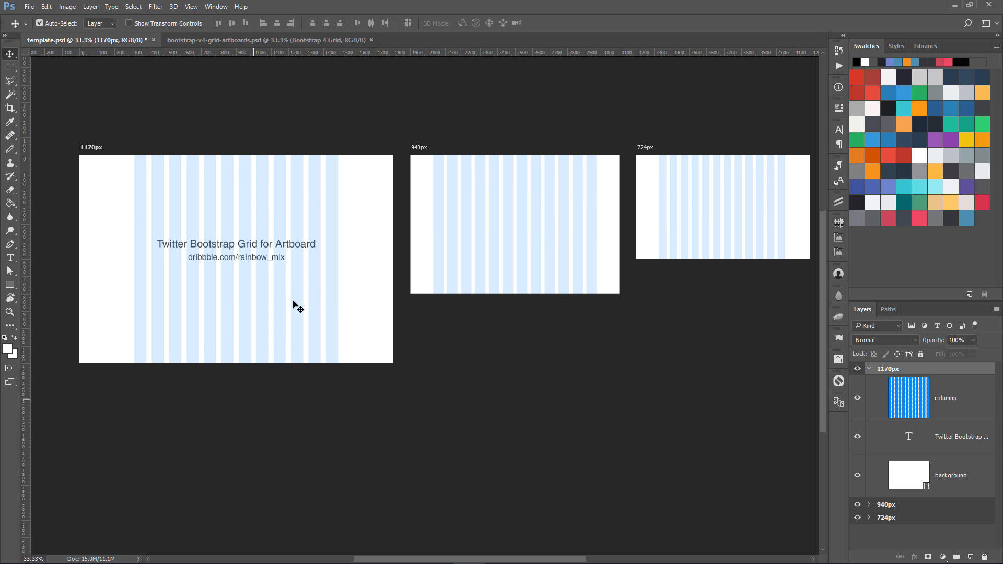
{"action": "left_click", "coordinate": [839, 108]}
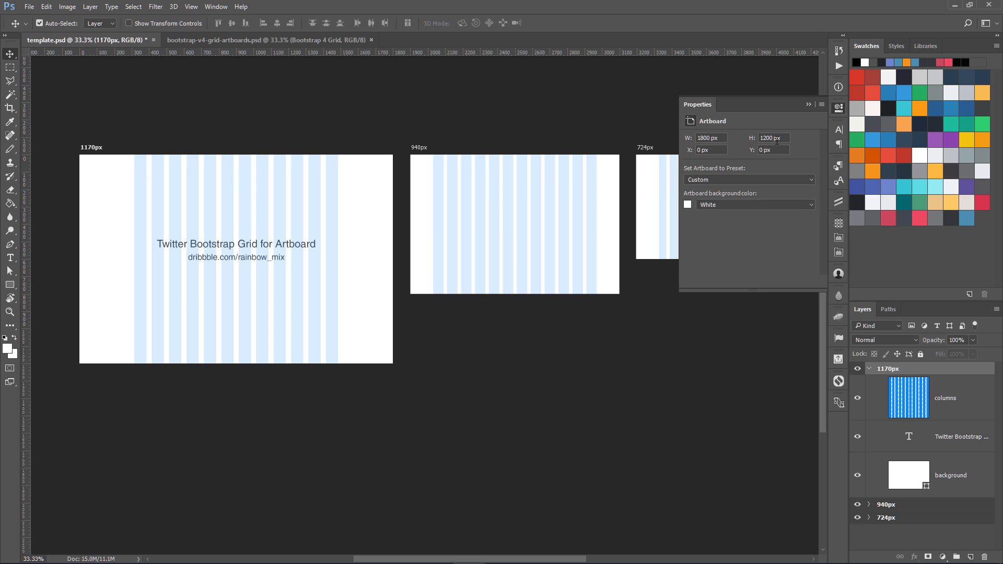
{"action": "left_click", "coordinate": [754, 138]}
{"action": "type", "text": "2500"}
{"action": "key", "text": "Return"}
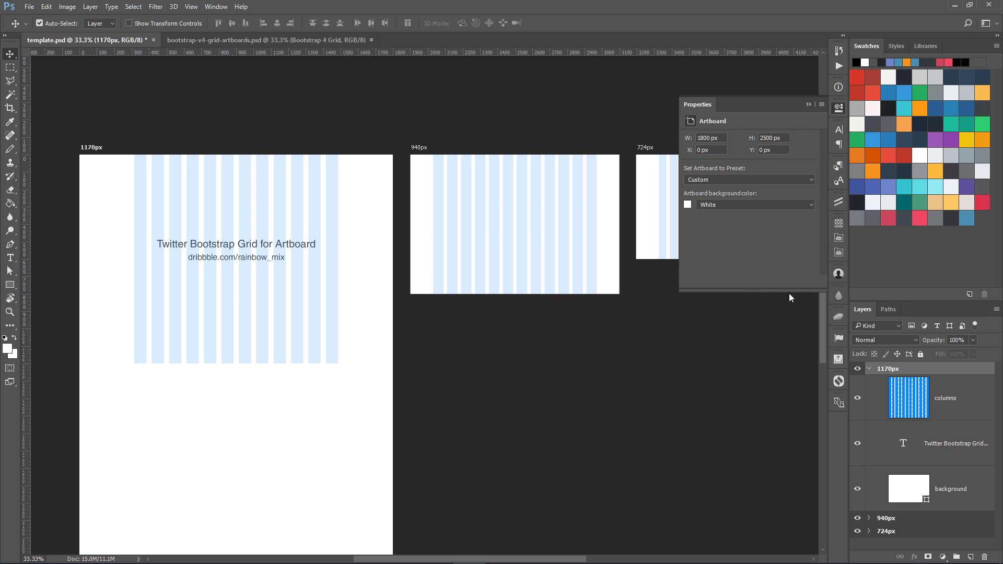
Stretch the columns layer down to the 1170px artboard's lower edge, about 2501 px high, and lock all of the layer
{"action": "left_click", "coordinate": [911, 404]}
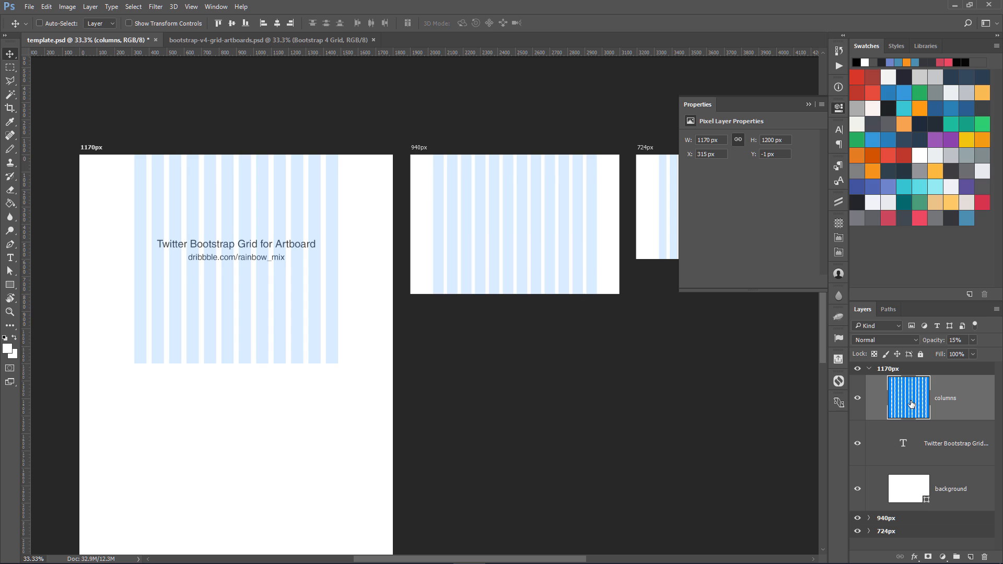
{"action": "key", "text": "ctrl+t"}
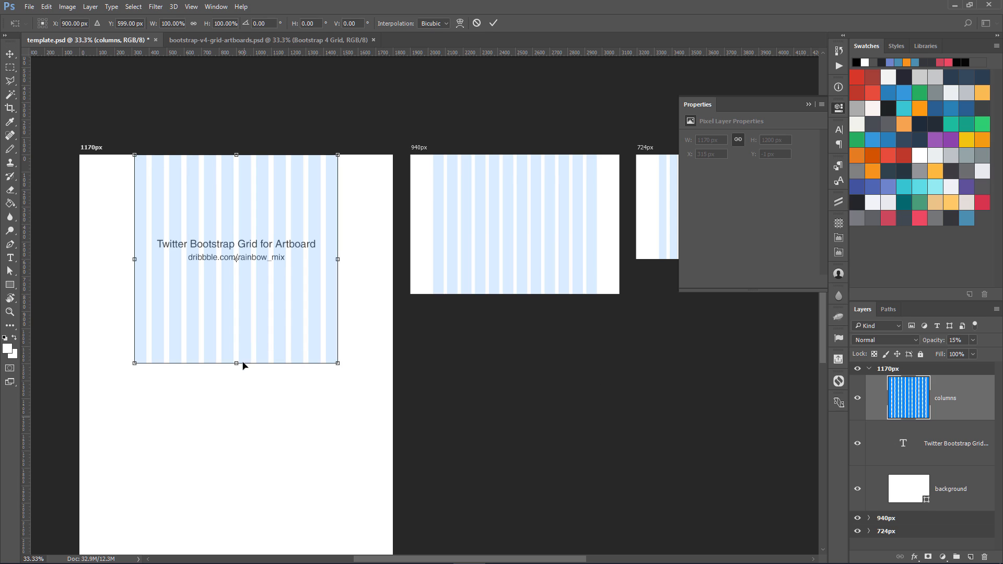
{"action": "left_click_drag", "start_coordinate": [237, 366], "coordinate": [254, 459]}
{"action": "key", "text": "Return"}
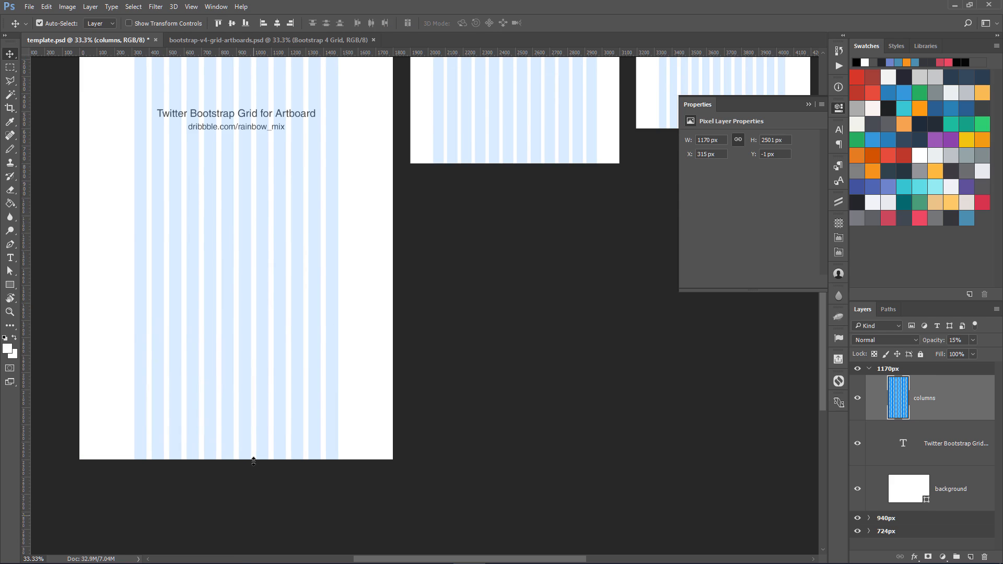
{"action": "left_click", "coordinate": [920, 354]}
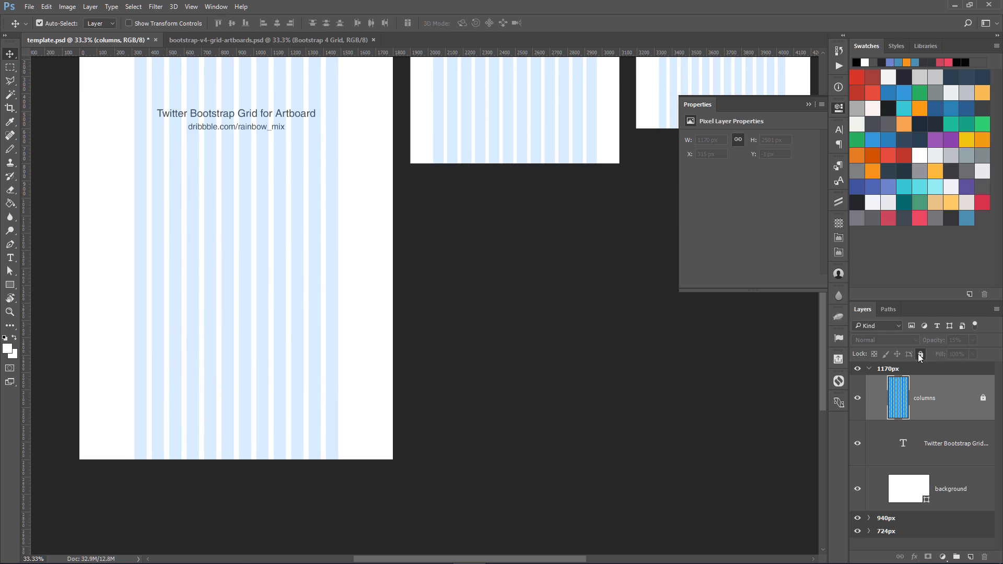
{"action": "scroll", "coordinate": [611, 395], "scroll_direction": "up", "scroll_amount": 4}
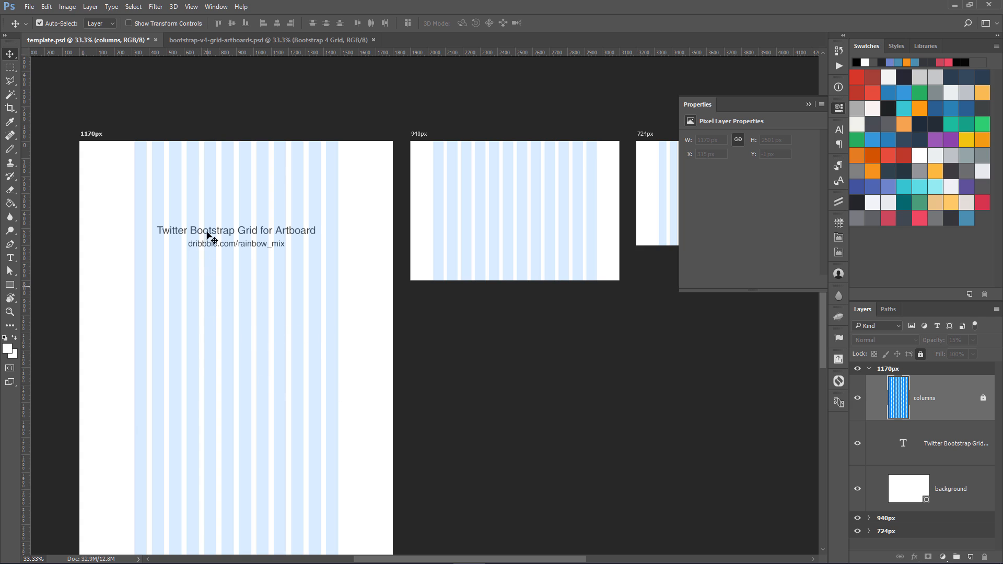
{"action": "left_click", "coordinate": [838, 109]}
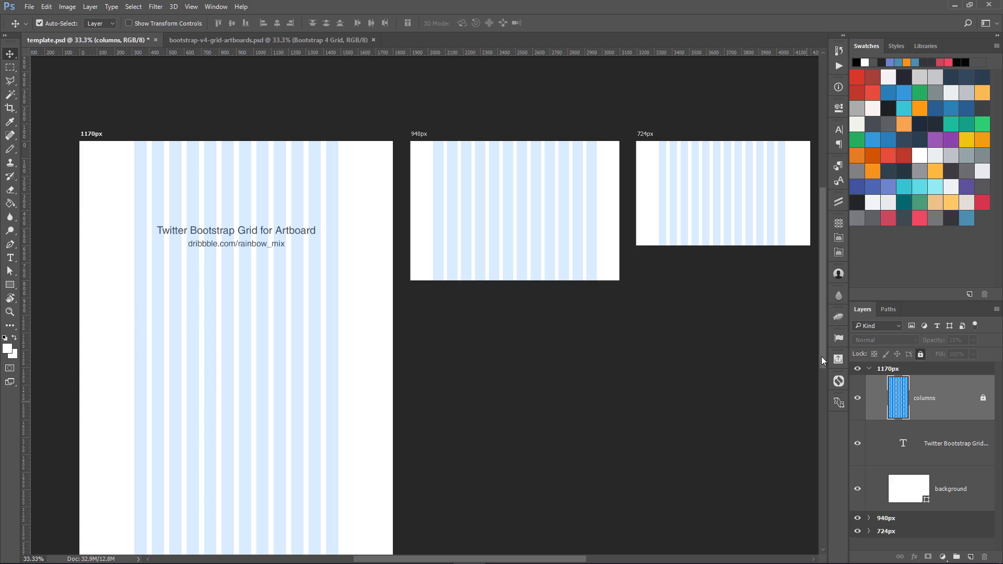
Check the width and height properties of the 1170px artboard
{"action": "left_click", "coordinate": [880, 371]}
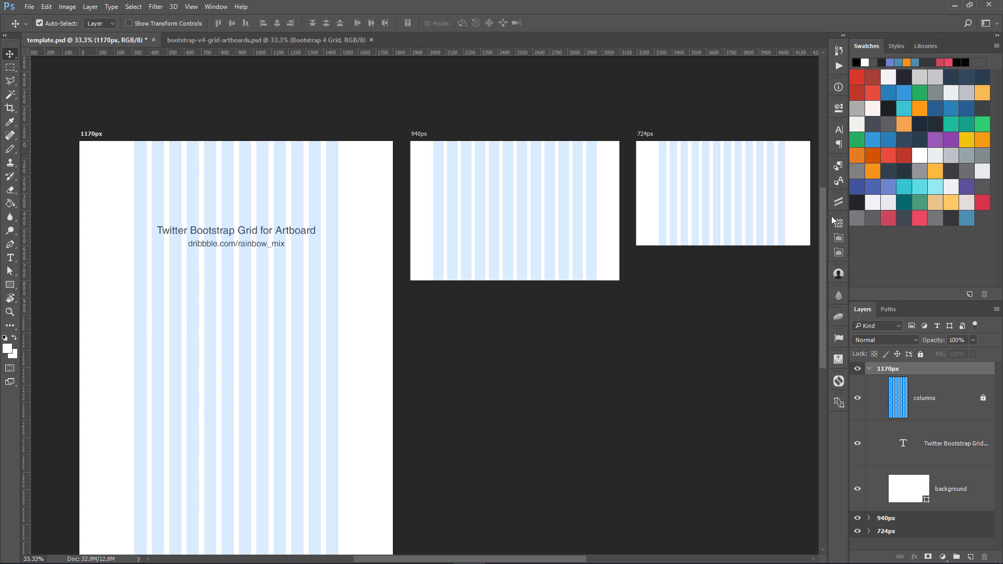
{"action": "left_click", "coordinate": [839, 109]}
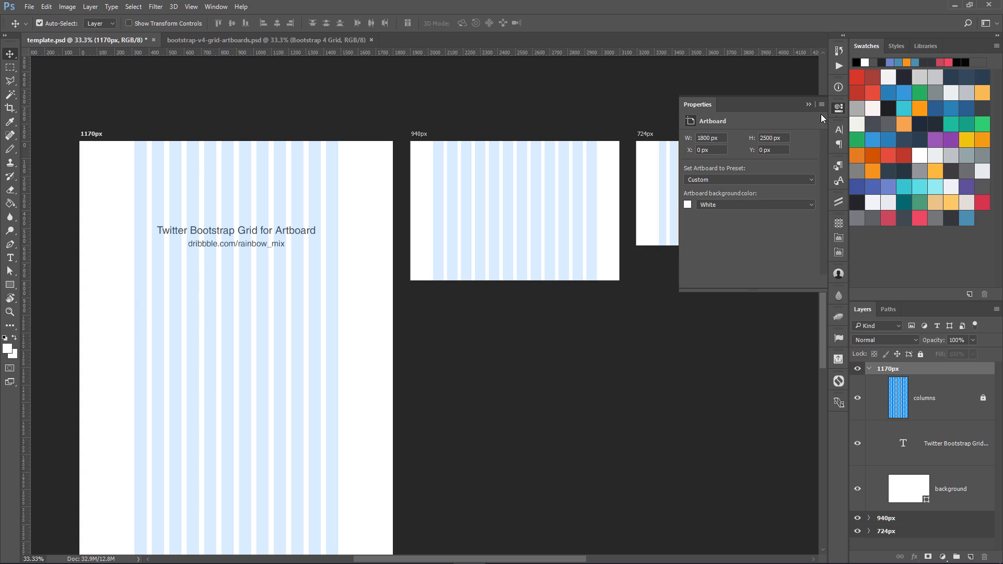
{"action": "left_click", "coordinate": [786, 139]}
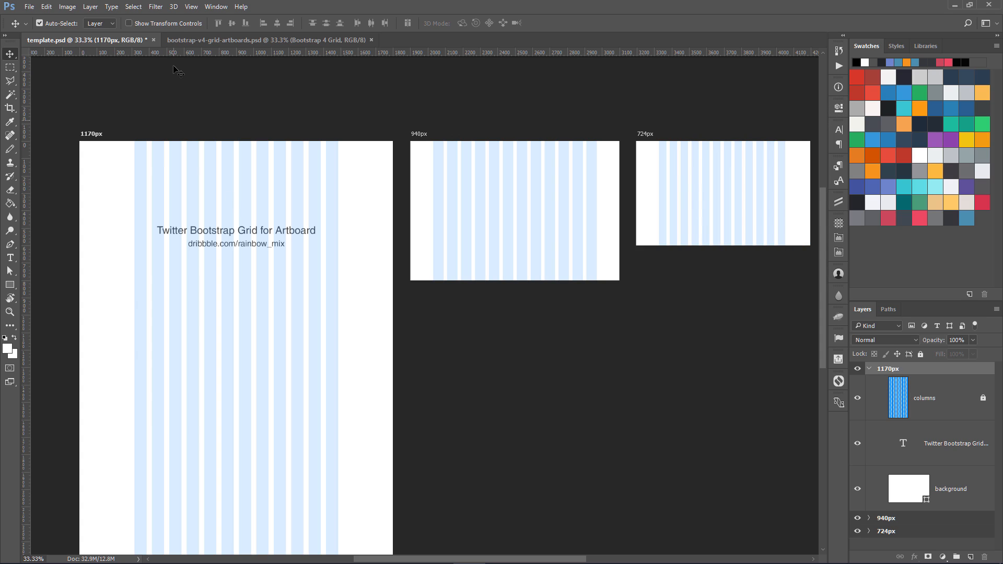
Open the bootstrap-v4-grid-artboards.psd document and examine the grid specifications on its xl and lg artboards
{"action": "left_click", "coordinate": [206, 42]}
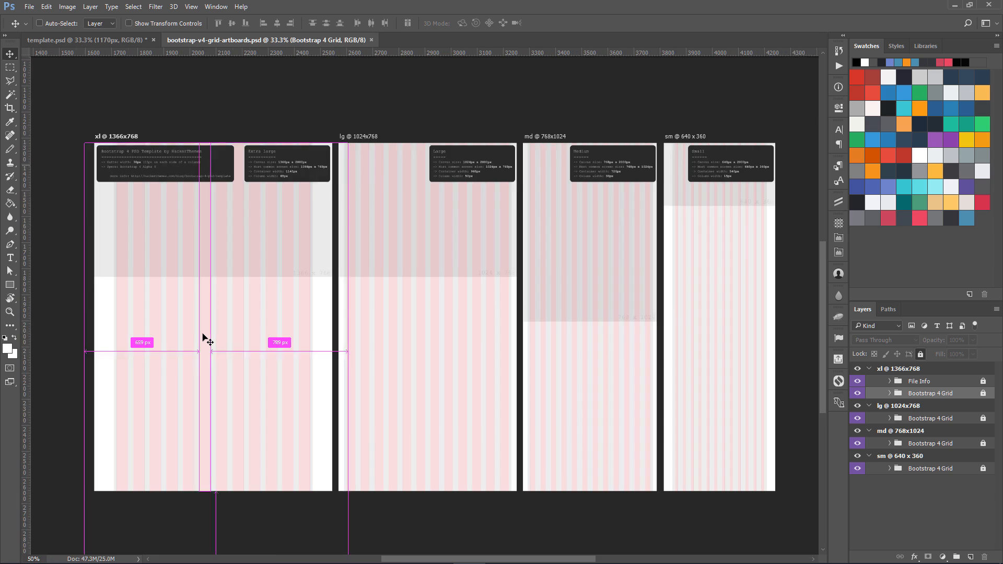
{"action": "key", "text": "ctrl+plus"}
{"action": "left_click_drag", "start_coordinate": [143, 336], "coordinate": [398, 426]}
{"action": "left_click_drag", "start_coordinate": [514, 293], "coordinate": [338, 264]}
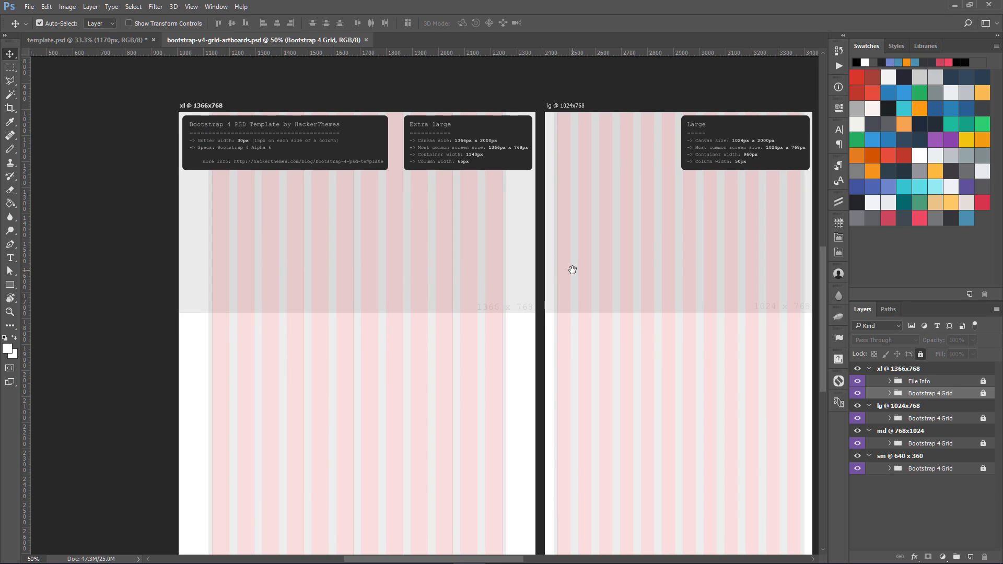
{"action": "left_click_drag", "start_coordinate": [572, 270], "coordinate": [556, 282]}
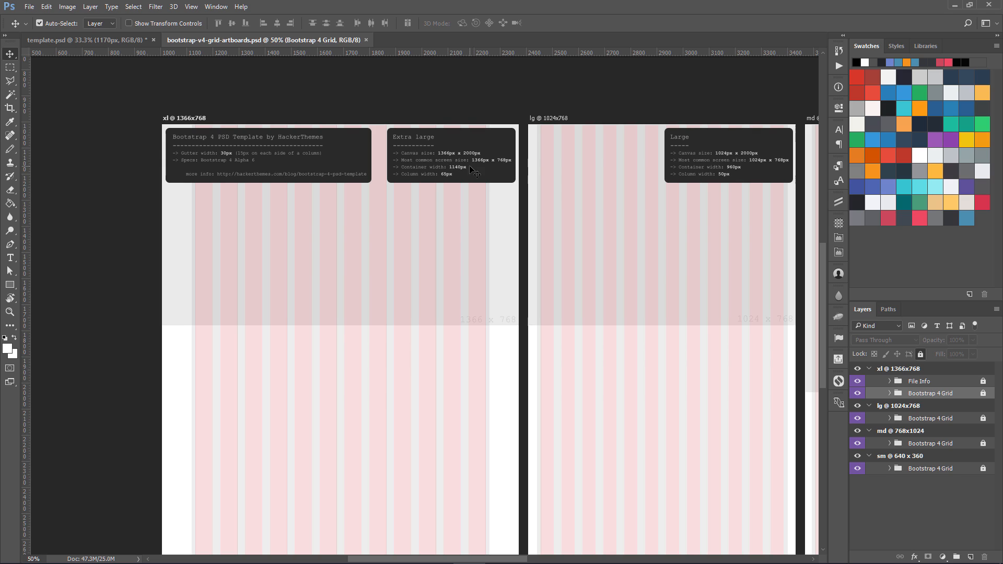
Examine the grid specifications on the lg, md and sm artboards and compare them with the xl artboard
{"action": "left_click_drag", "start_coordinate": [616, 253], "coordinate": [561, 251]}
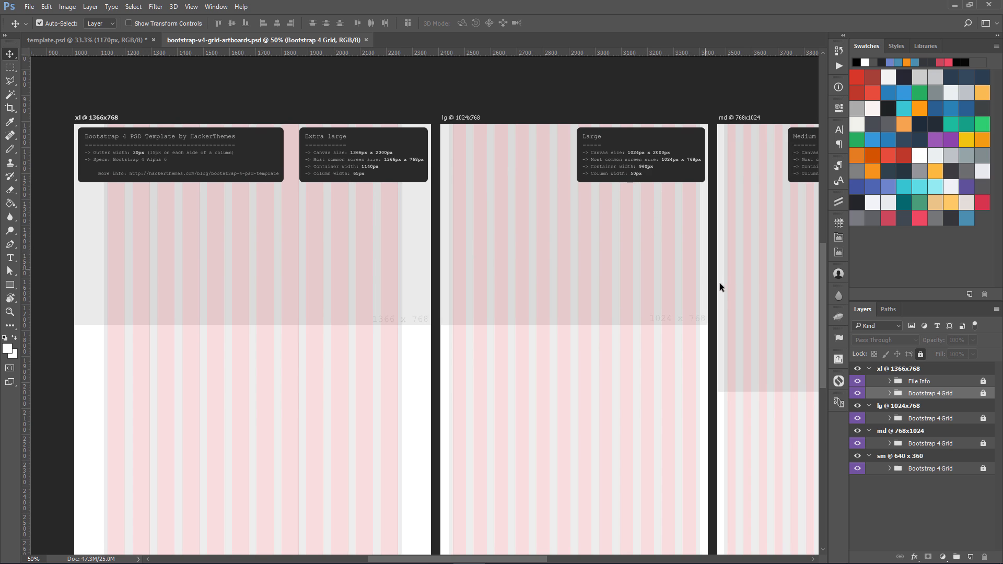
{"action": "left_click_drag", "start_coordinate": [728, 291], "coordinate": [479, 250]}
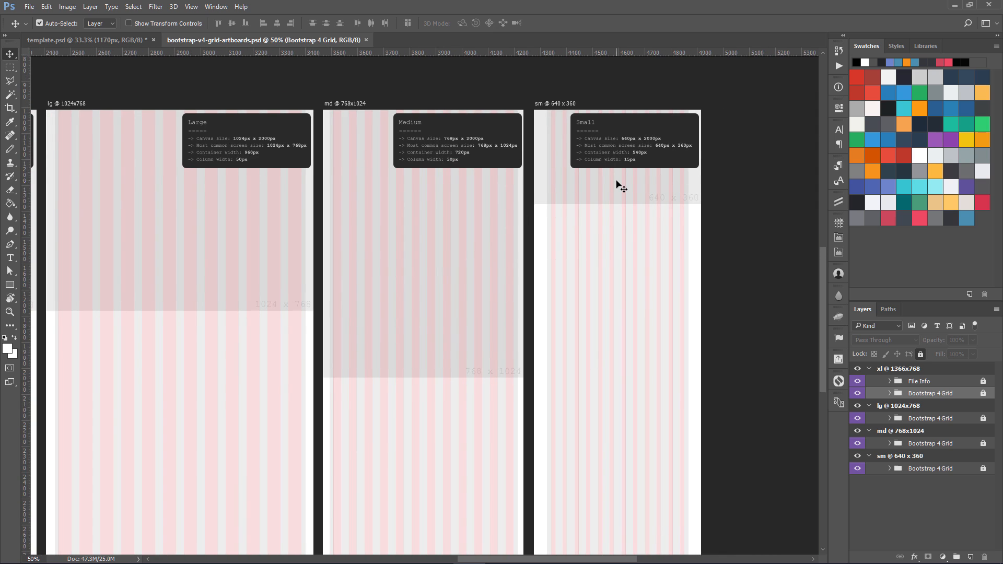
{"action": "left_click_drag", "start_coordinate": [472, 264], "coordinate": [660, 273]}
{"action": "mouse_move", "coordinate": [446, 278]}
{"action": "left_mouse_down"}
{"action": "mouse_move", "coordinate": [620, 275]}
{"action": "mouse_move", "coordinate": [472, 229]}
{"action": "mouse_move", "coordinate": [372, 228]}
{"action": "mouse_move", "coordinate": [618, 250]}
{"action": "left_mouse_up"}
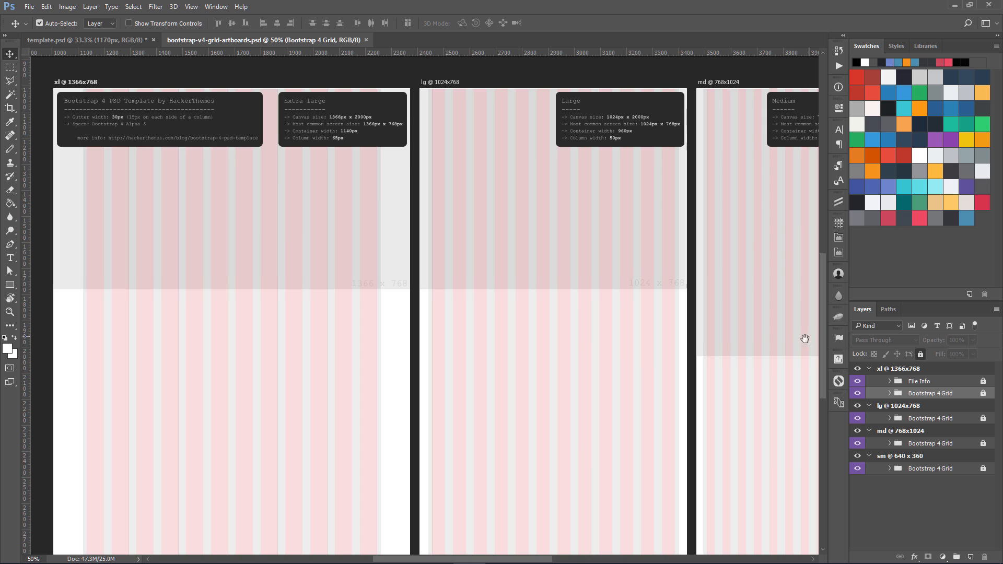
{"action": "left_click_drag", "start_coordinate": [802, 341], "coordinate": [611, 336]}
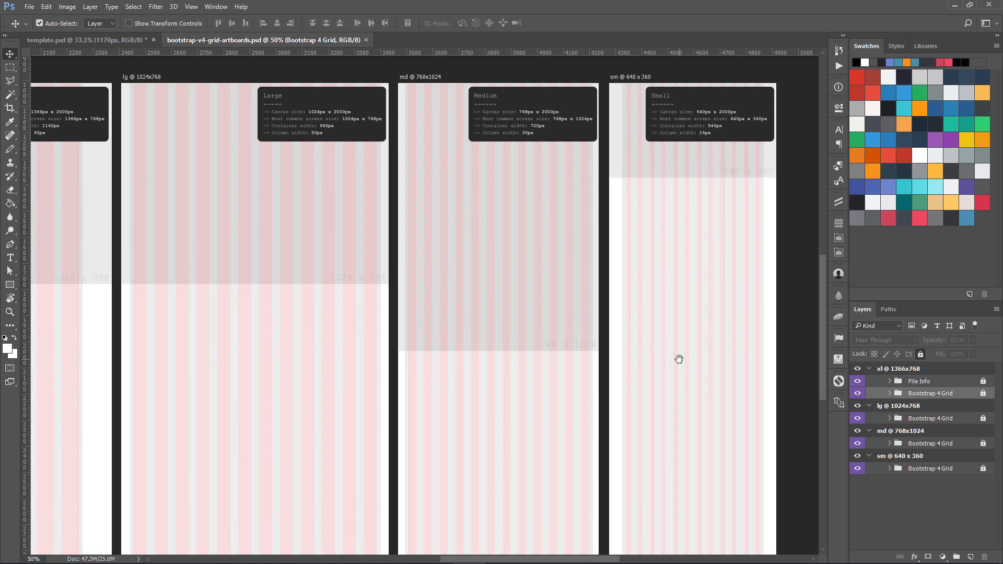
{"action": "left_click_drag", "start_coordinate": [663, 363], "coordinate": [723, 351]}
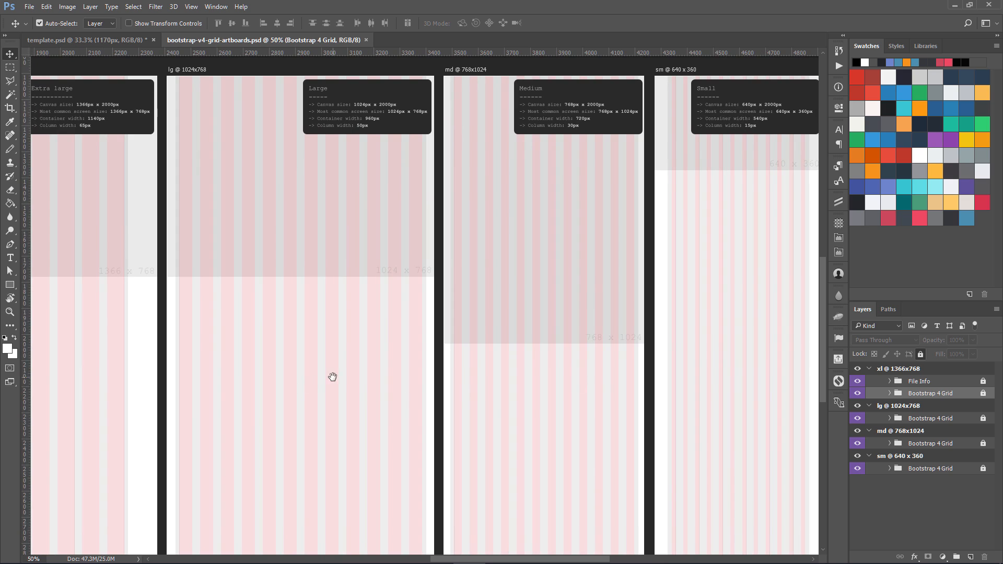
{"action": "left_click_drag", "start_coordinate": [332, 377], "coordinate": [601, 397]}
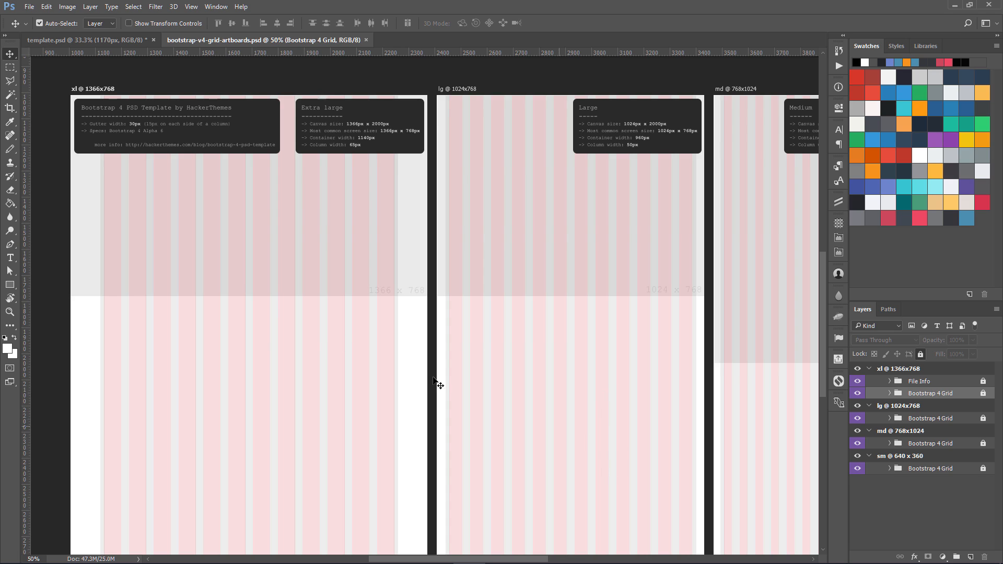
In template.psd, delete the "Twitter Bootstrap Grid for Artboard" text layer and lock all of the background layer in the 1170px artboard
{"action": "left_click", "coordinate": [111, 42]}
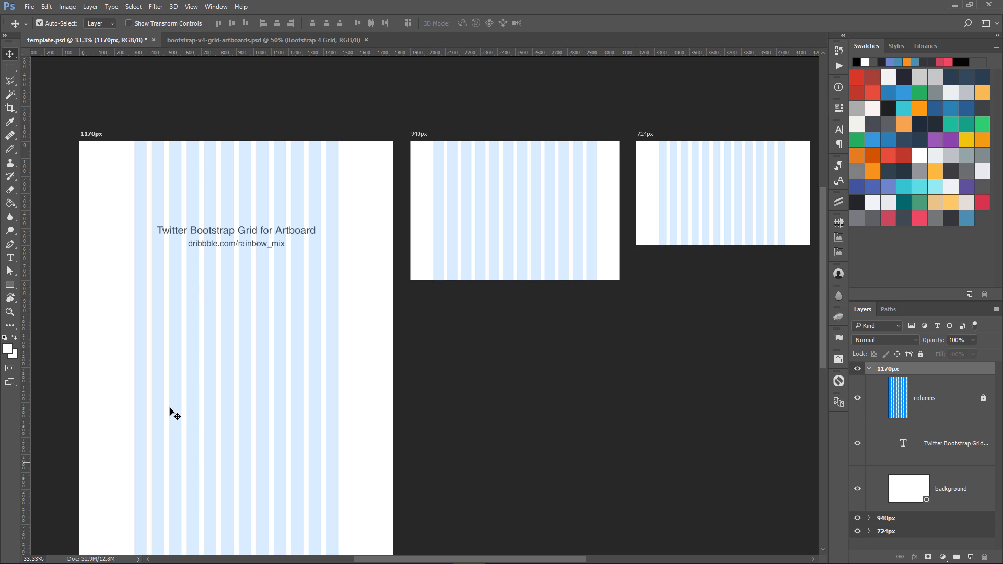
{"action": "key", "text": "ctrl+plus"}
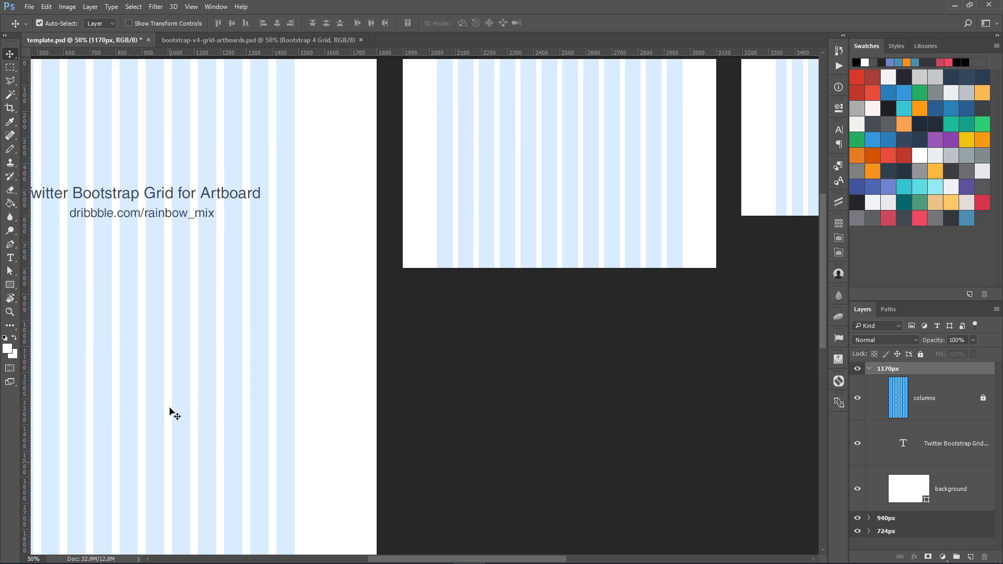
{"action": "left_click_drag", "start_coordinate": [168, 398], "coordinate": [531, 453]}
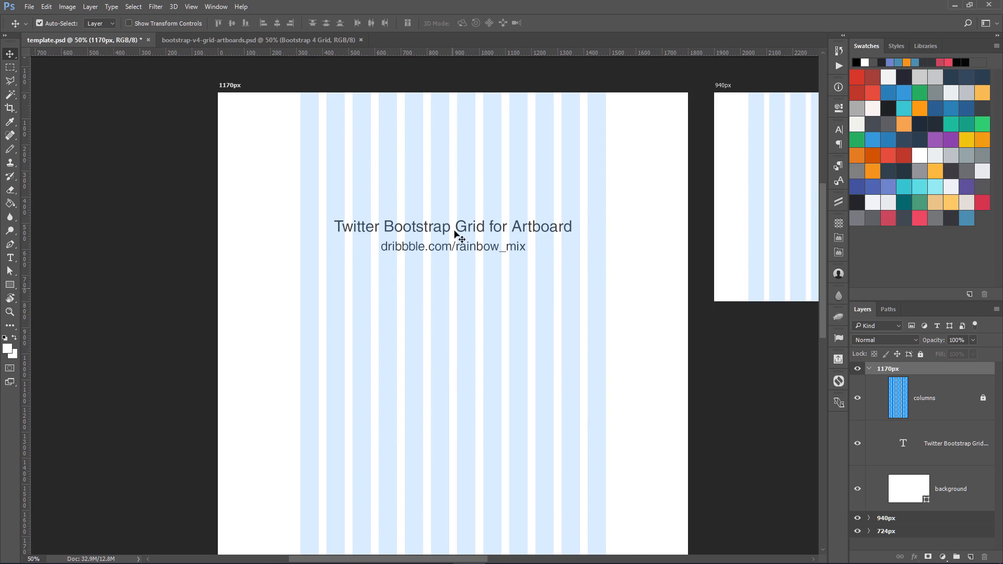
{"action": "left_click", "coordinate": [455, 233]}
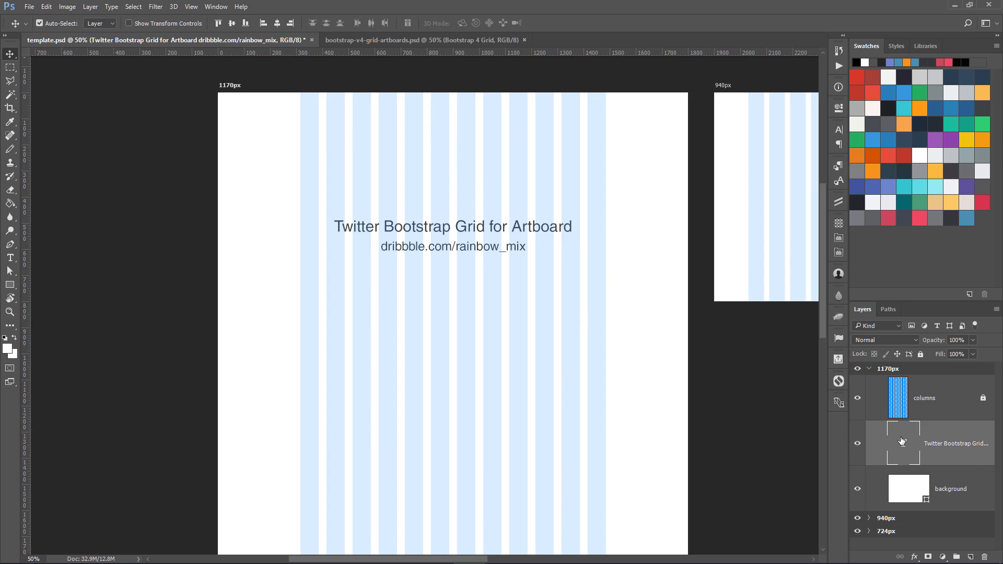
{"action": "key", "text": "Delete"}
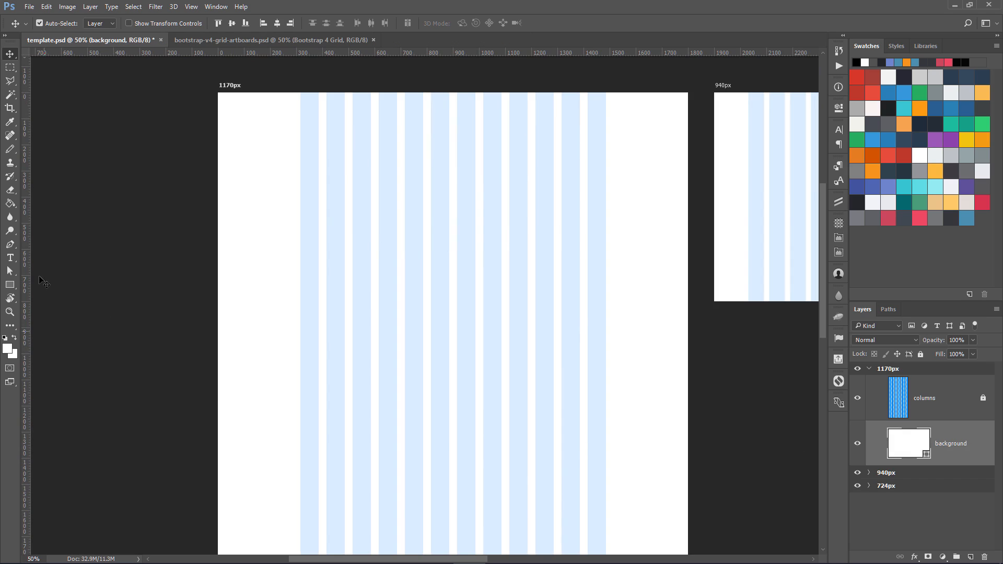
{"action": "left_click_drag", "start_coordinate": [9, 286], "coordinate": [42, 284]}
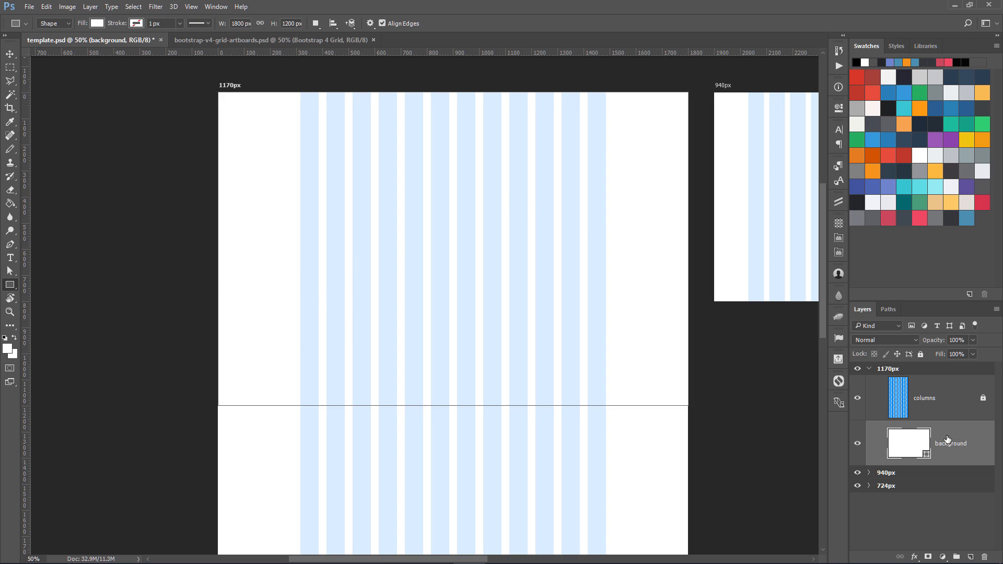
{"action": "left_click", "coordinate": [923, 357]}
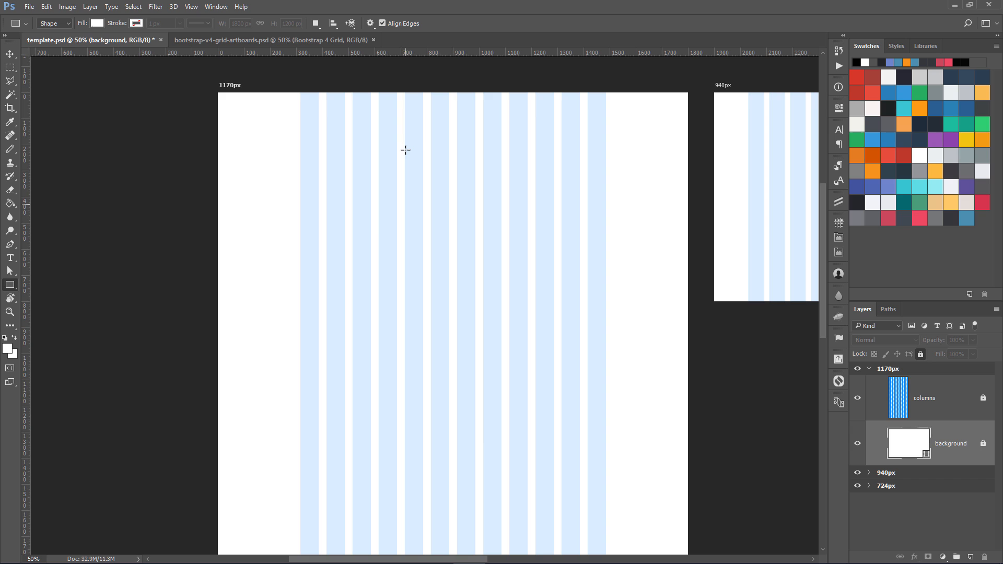
Draw a rectangle about 766 × 534 px across the last eight columns, stack it above the columns layer and fill it with #bebebe
{"action": "left_click_drag", "start_coordinate": [406, 150], "coordinate": [605, 289]}
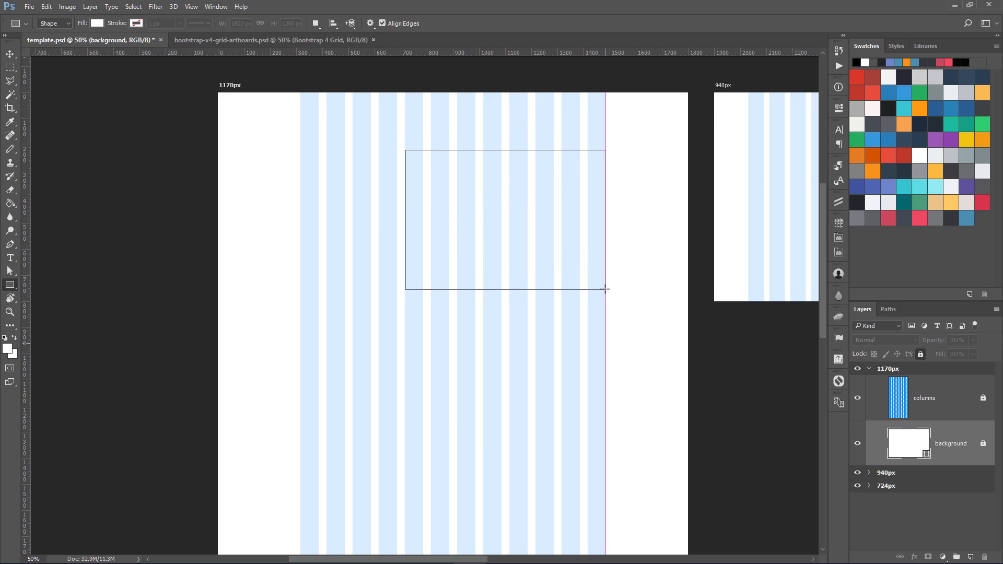
{"action": "key", "text": "v"}
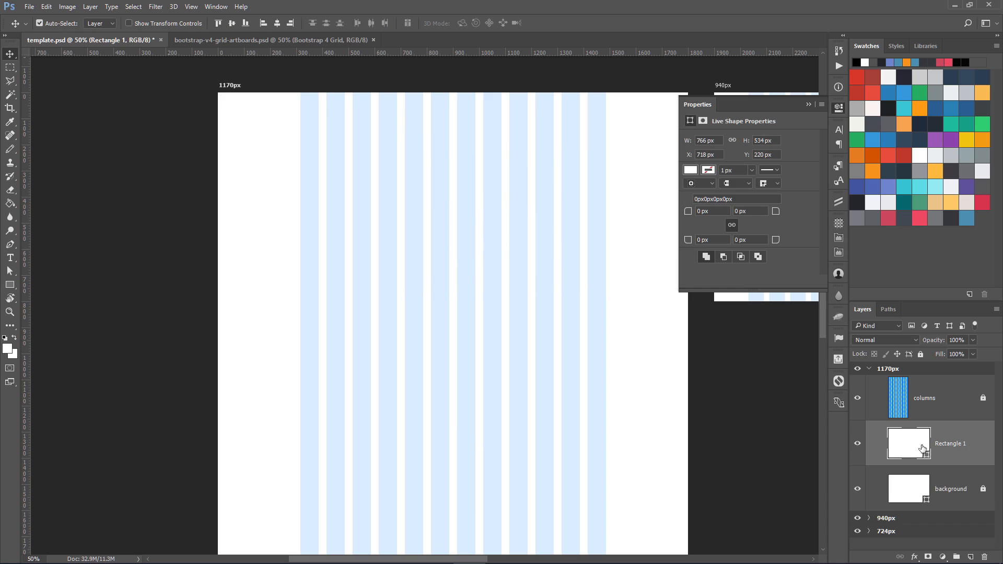
{"action": "left_click_drag", "start_coordinate": [935, 444], "coordinate": [943, 389]}
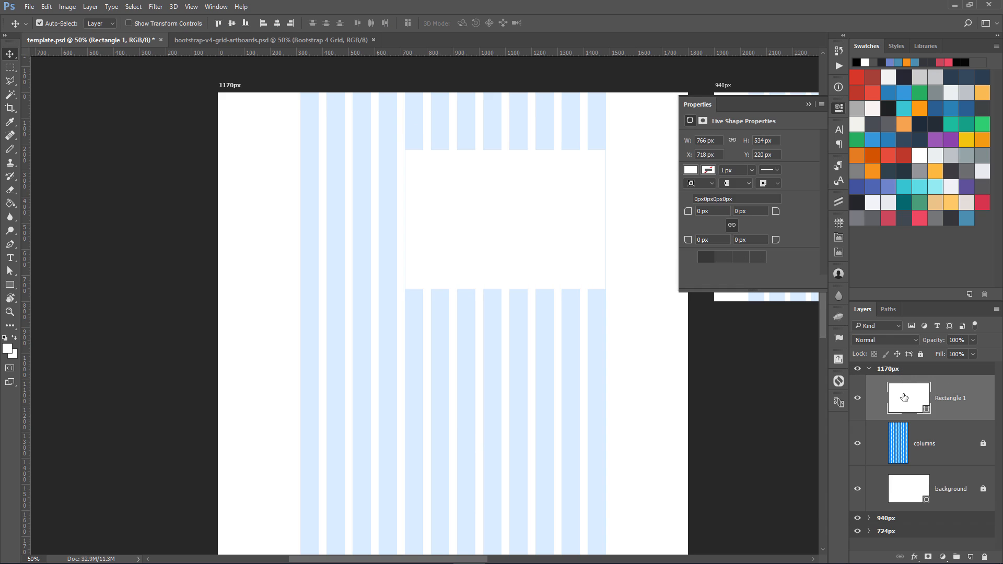
{"action": "double_click", "coordinate": [909, 398]}
{"action": "type", "text": "c0c0c0"}
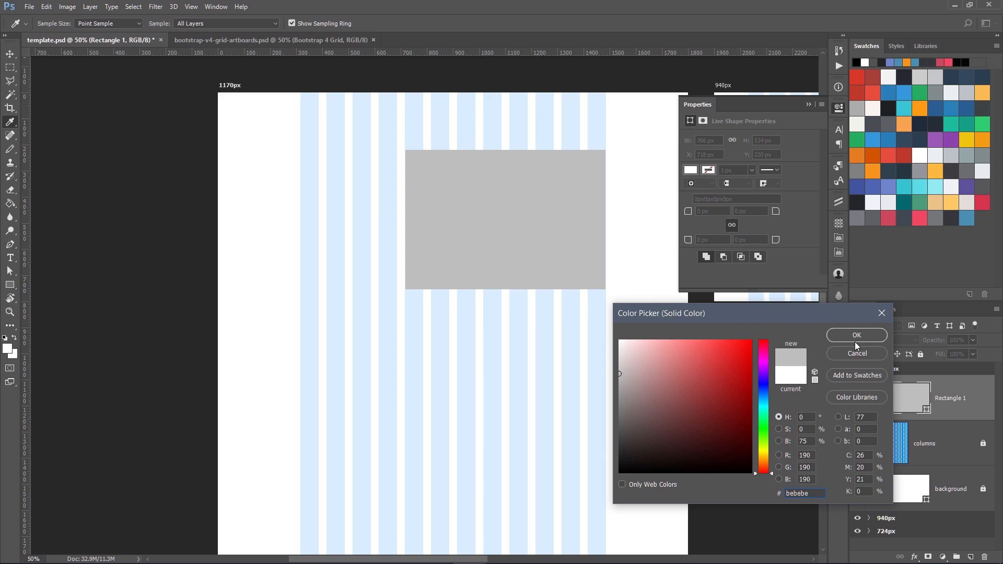
{"action": "left_click", "coordinate": [857, 335]}
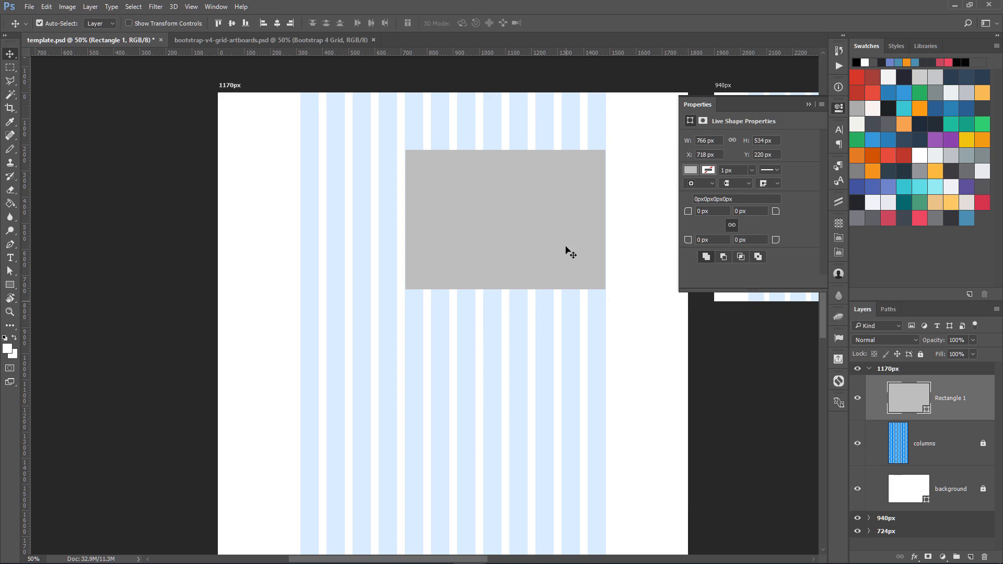
Draw a thin rectangle about 772 × 28 px above the gray block across the last eight columns and fill it with orange #f8a551
{"action": "left_click", "coordinate": [9, 285]}
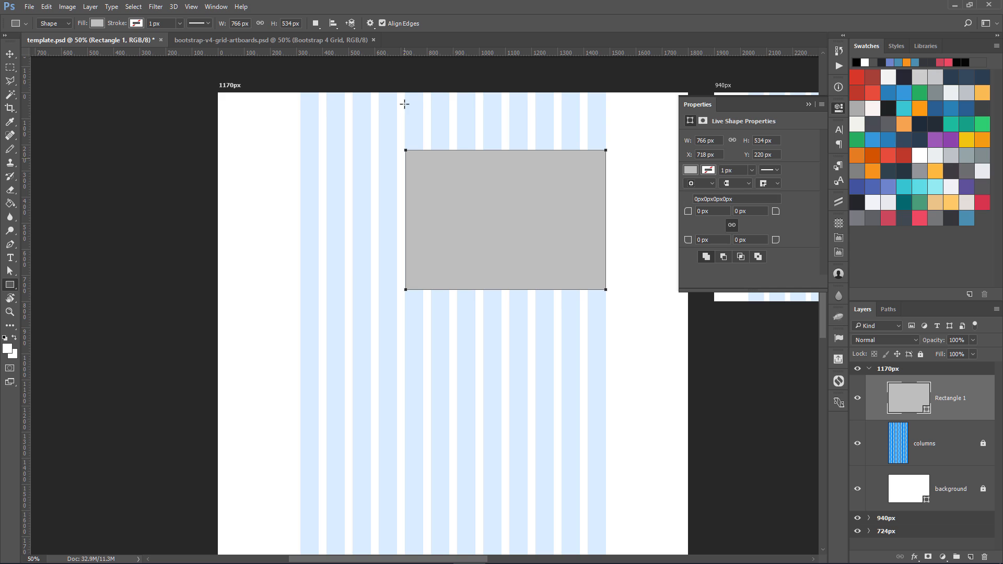
{"action": "left_click_drag", "start_coordinate": [404, 104], "coordinate": [606, 111]}
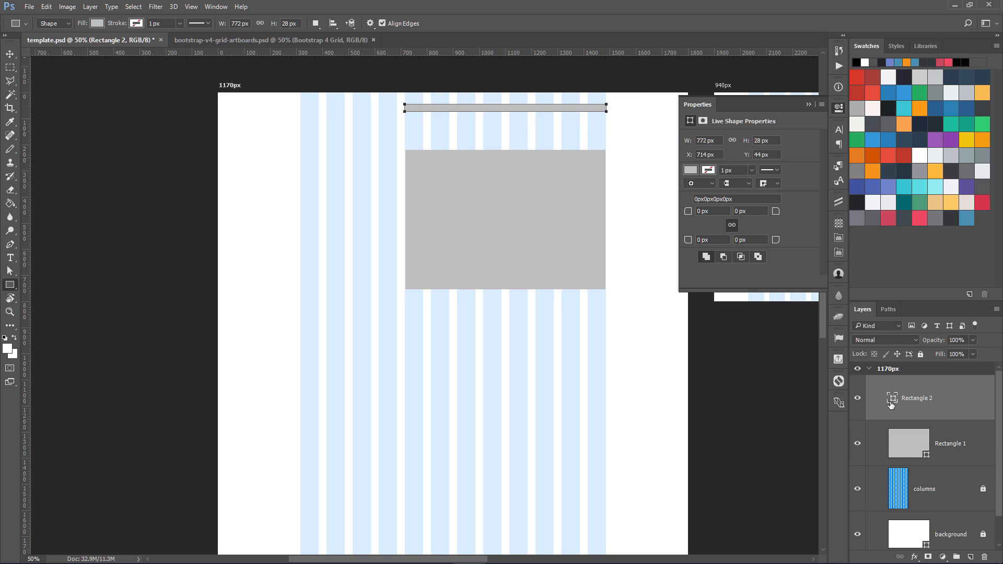
{"action": "double_click", "coordinate": [890, 404]}
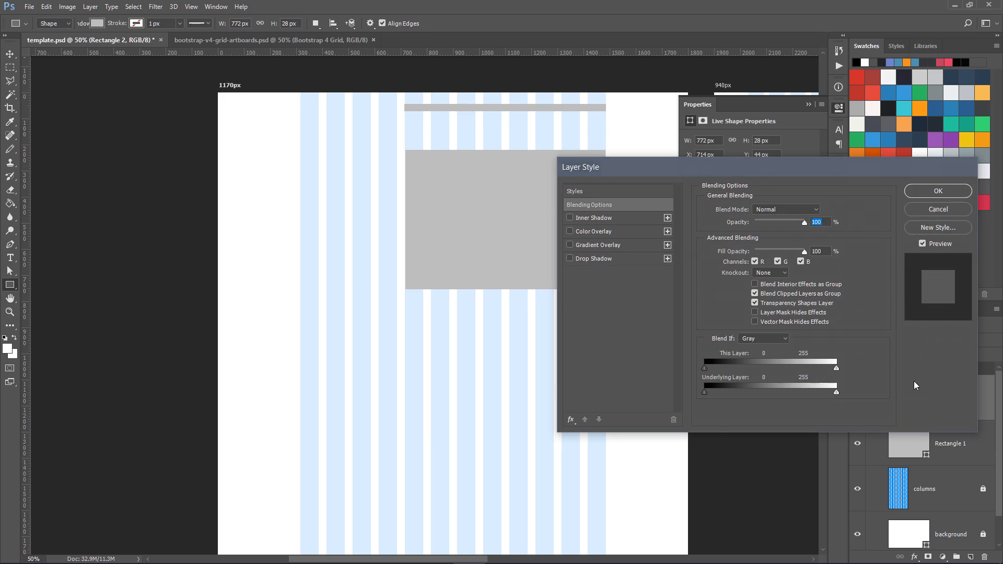
{"action": "key", "text": "Escape"}
{"action": "double_click", "coordinate": [890, 395]}
{"action": "left_click", "coordinate": [902, 124]}
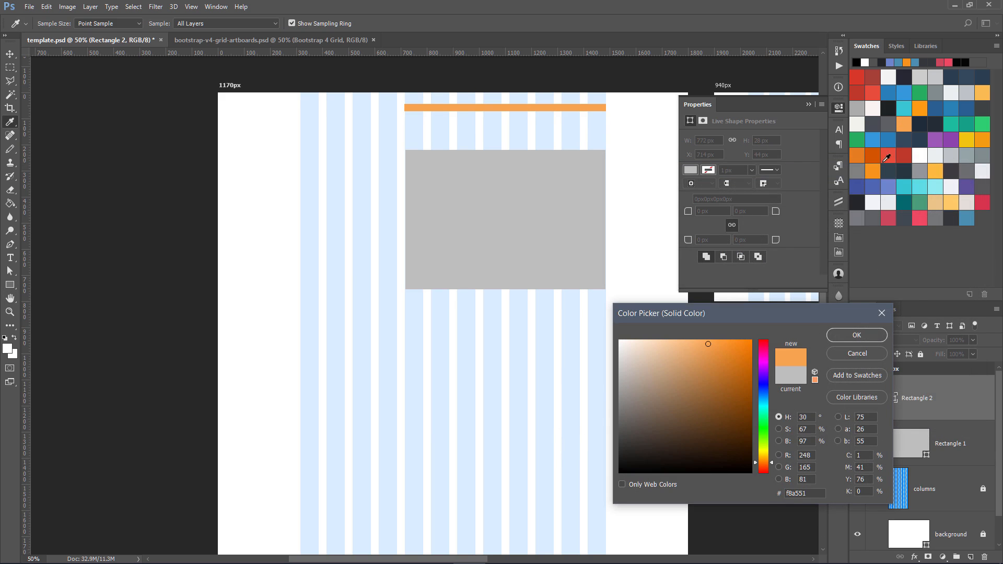
{"action": "left_click", "coordinate": [846, 333]}
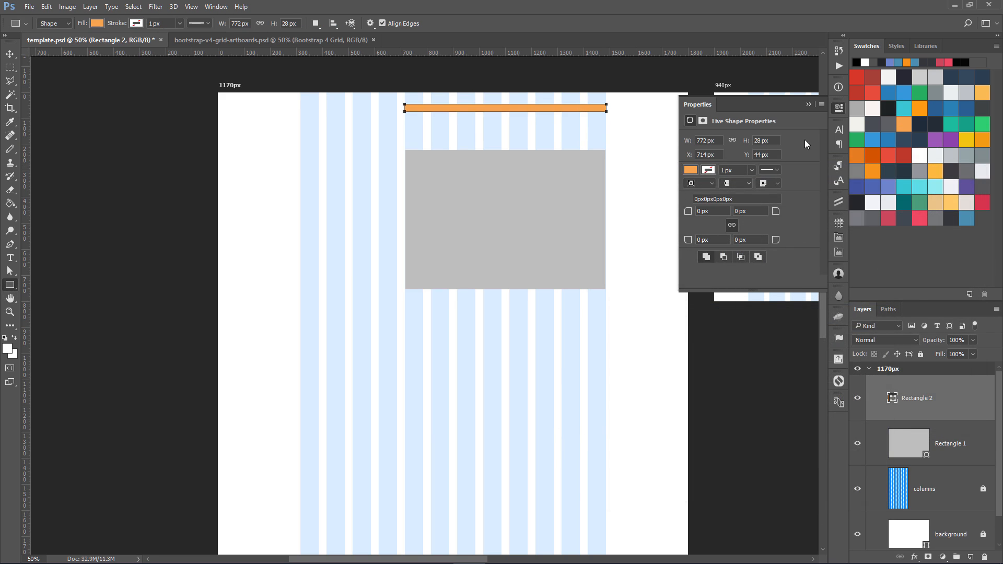
{"action": "left_click", "coordinate": [840, 109]}
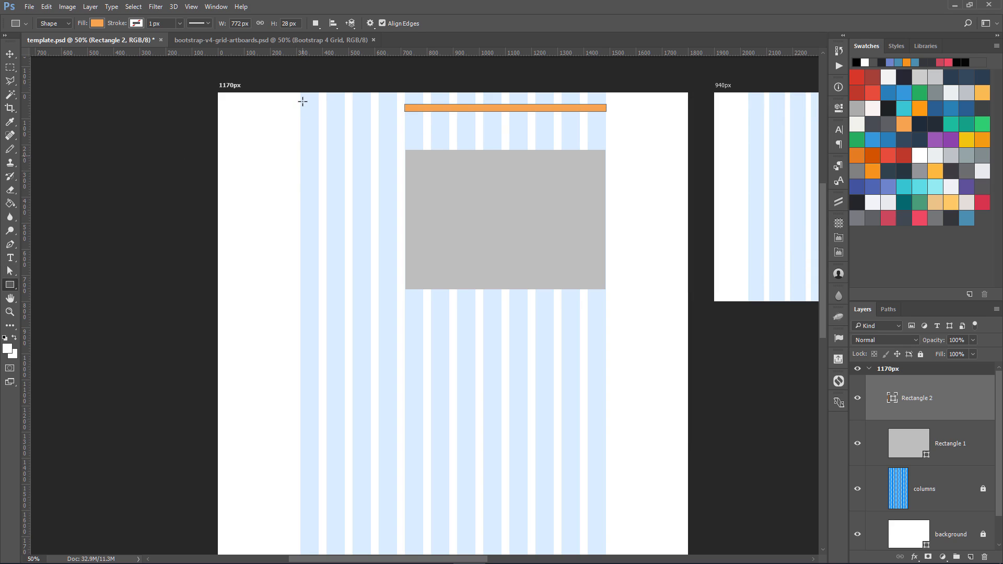
Draw a rectangle about 272 × 72 px at the top of the first three columns and fill it with red #e74c3c
{"action": "left_click_drag", "start_coordinate": [299, 97], "coordinate": [371, 115]}
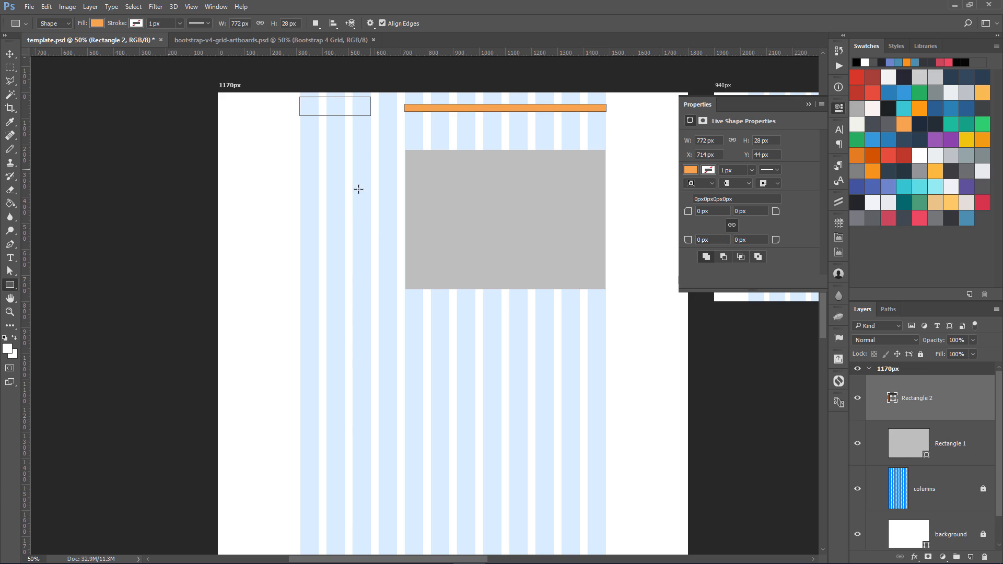
{"action": "double_click", "coordinate": [911, 400]}
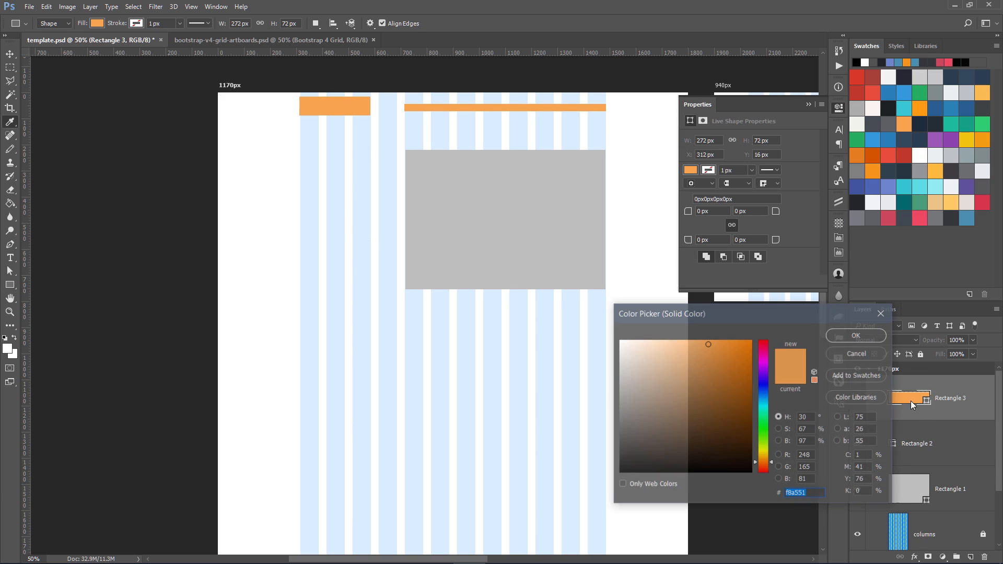
{"action": "left_click", "coordinate": [898, 154]}
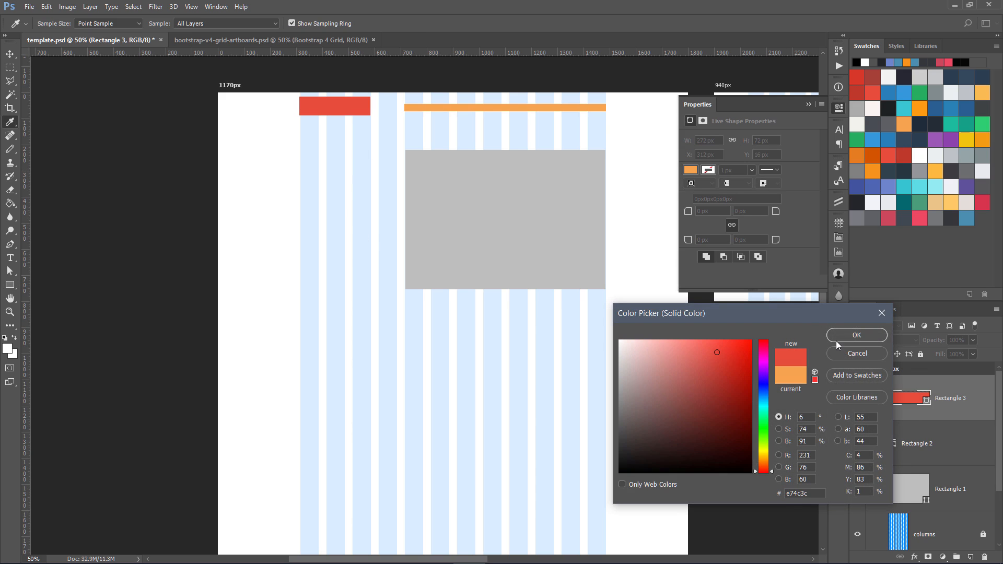
{"action": "left_click", "coordinate": [851, 338]}
{"action": "key", "text": "v"}
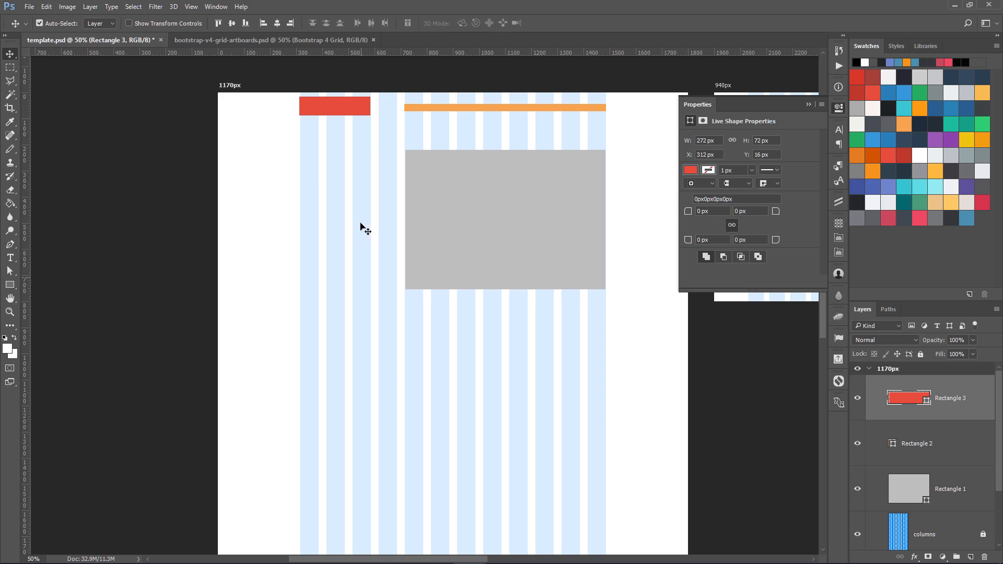
Outline areas of the grid with temporary rectangular selections, including the gutter between the fourth and fifth columns
{"action": "key", "text": "m"}
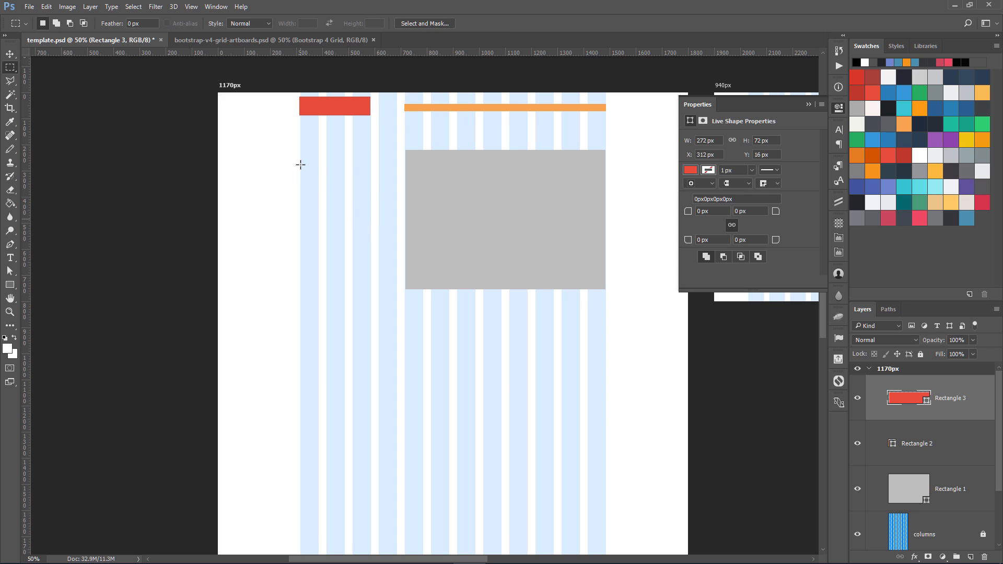
{"action": "left_click_drag", "start_coordinate": [300, 164], "coordinate": [369, 215]}
{"action": "left_click_drag", "start_coordinate": [405, 94], "coordinate": [604, 139]}
{"action": "left_click", "coordinate": [531, 117]}
{"action": "left_click_drag", "start_coordinate": [406, 151], "coordinate": [603, 303]}
{"action": "left_click", "coordinate": [594, 317]}
{"action": "left_click_drag", "start_coordinate": [397, 94], "coordinate": [404, 295]}
{"action": "left_click_drag", "start_coordinate": [397, 93], "coordinate": [404, 292]}
{"action": "left_click", "coordinate": [296, 238]}
Widen the red rectangle to 370 px so it spans the first four columns
{"action": "key", "text": "ctrl+t"}
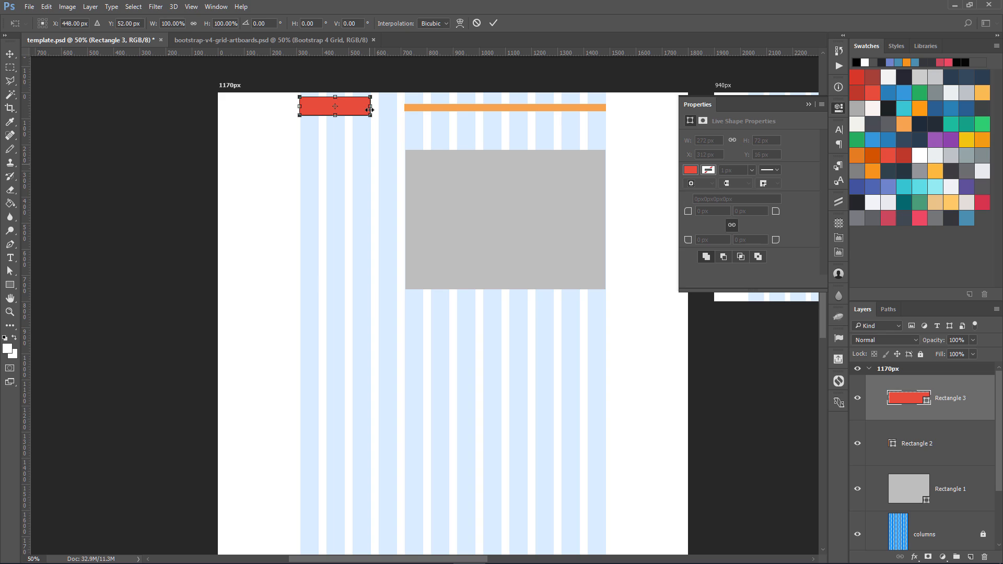
{"action": "left_click_drag", "start_coordinate": [370, 110], "coordinate": [396, 110]}
{"action": "key", "text": "Return"}
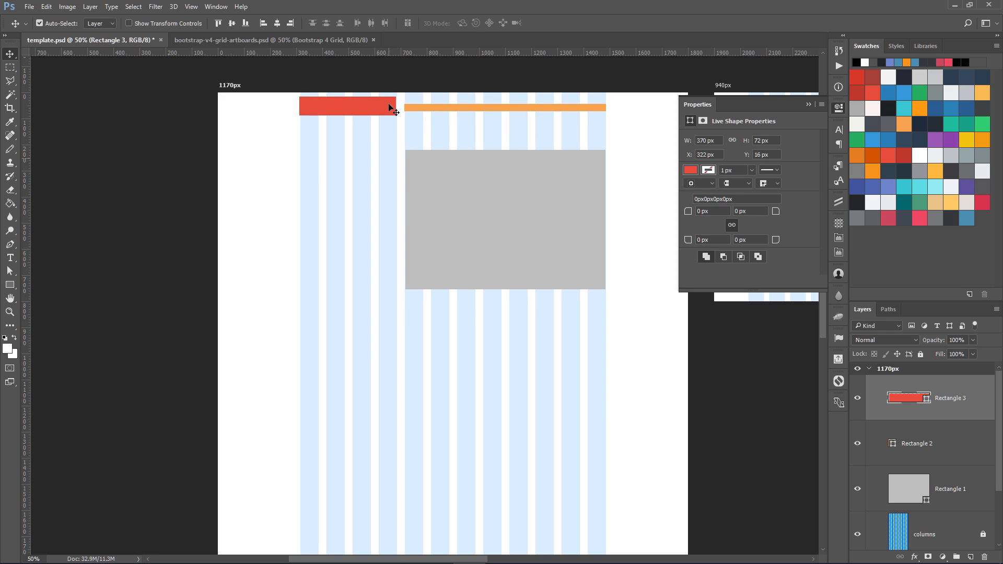
Nudge the red rectangle to align it with the first column's outer edge, at X 314 px and Y 20 px
{"action": "key", "text": "shift+Right"}
{"action": "key", "text": "shift+Right"}
{"action": "key", "text": "Right"}
{"action": "key", "text": "Right"}
{"action": "key", "text": "shift+Left"}
{"action": "key", "text": "shift+Left"}
{"action": "key", "text": "shift+Left"}
{"action": "key", "text": "Down"}
{"action": "key", "text": "Down"}
{"action": "key", "text": "Down"}
{"action": "key", "text": "Down"}
Narrow the red rectangle to 270 px so it spans only the first three columns
{"action": "key", "text": "ctrl+t"}
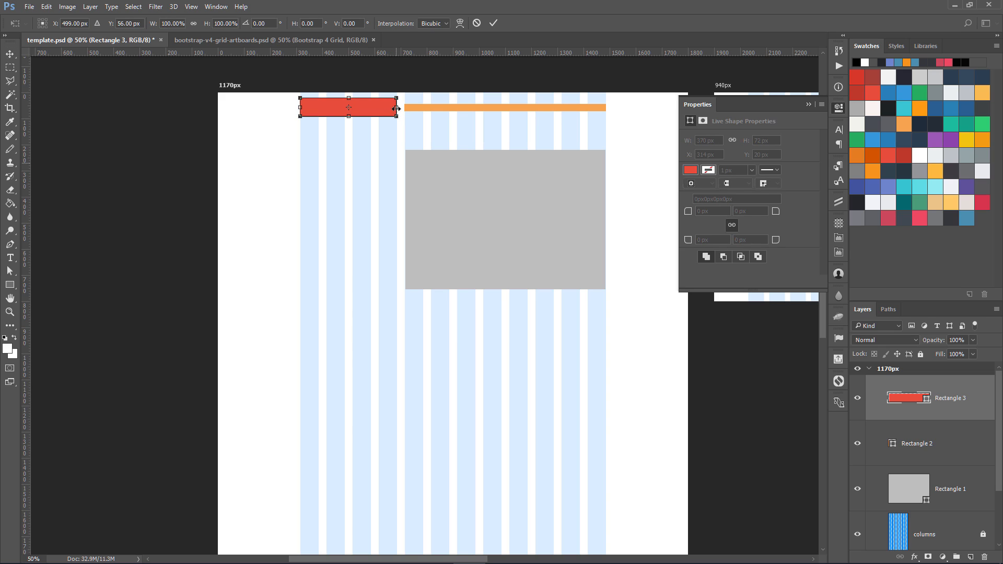
{"action": "left_click_drag", "start_coordinate": [396, 108], "coordinate": [371, 107]}
{"action": "key", "text": "Return"}
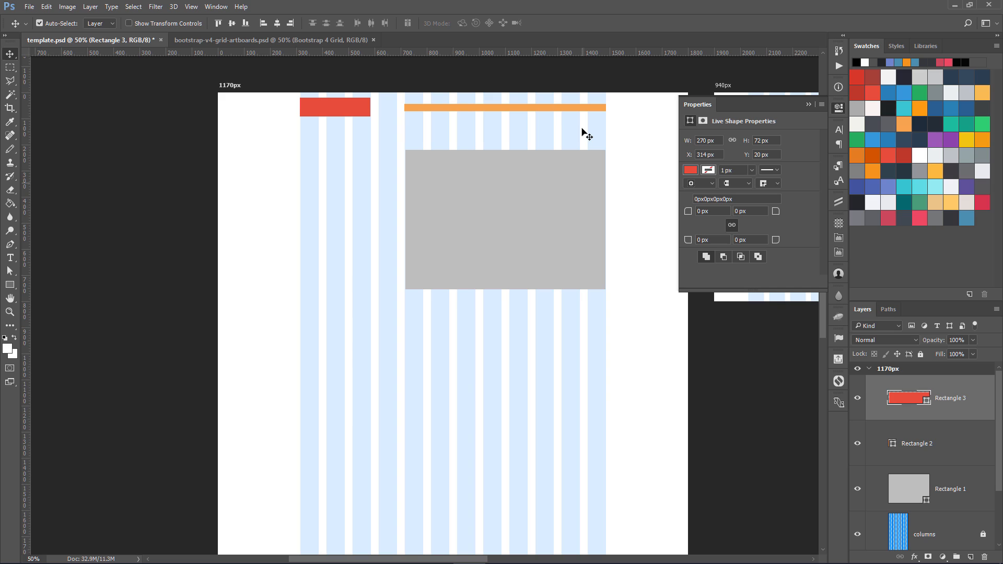
Add a 72 px text line reading "This is my heading no 1" below the grey rectangle on the 1170px artboard
{"action": "left_click", "coordinate": [11, 258]}
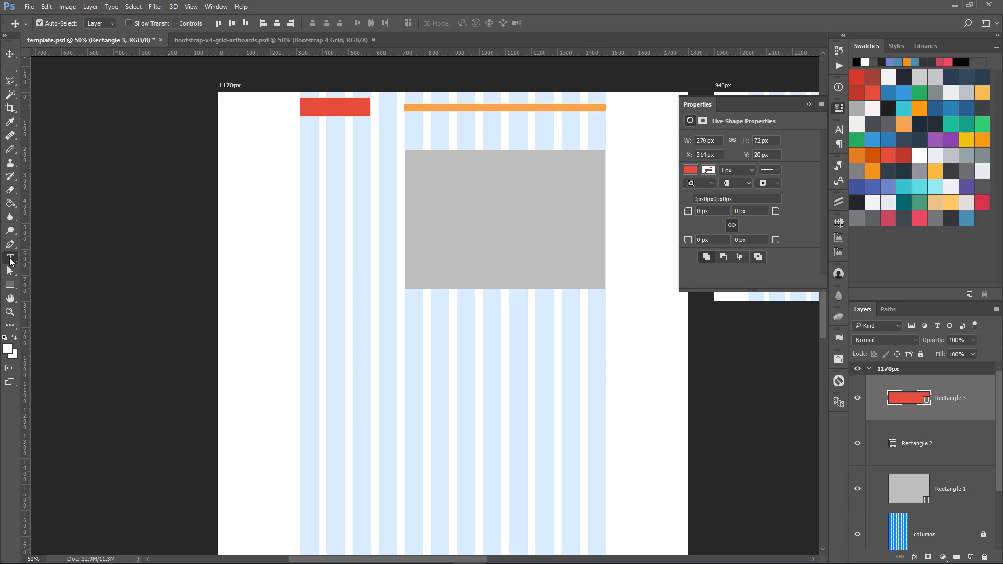
{"action": "left_click", "coordinate": [44, 259]}
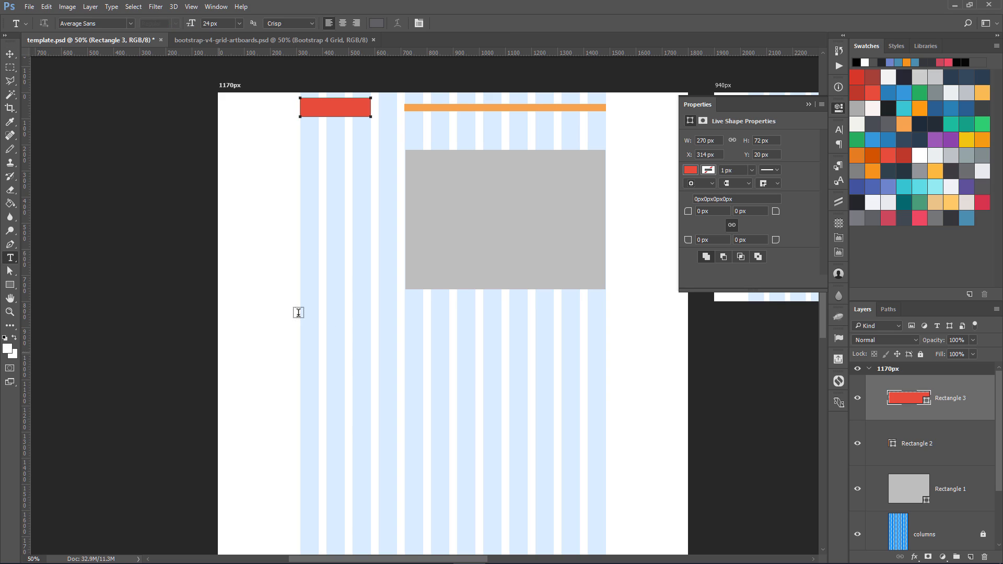
{"action": "left_click", "coordinate": [337, 332]}
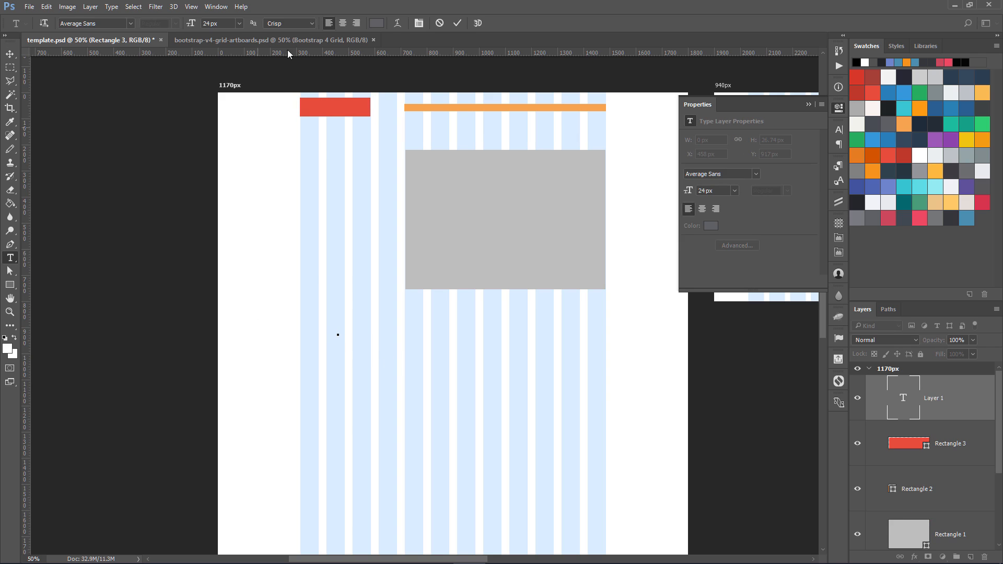
{"action": "left_click", "coordinate": [240, 23]}
{"action": "left_click", "coordinate": [235, 228]}
{"action": "type", "text": "This is m y headi"}
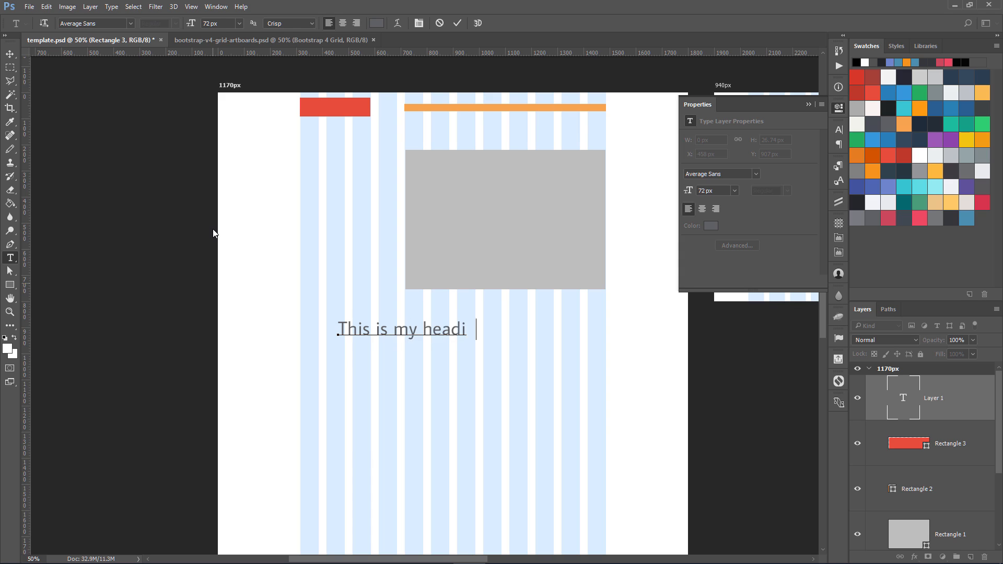
{"action": "type", "text": "ng no 1"}
{"action": "left_click", "coordinate": [911, 405]}
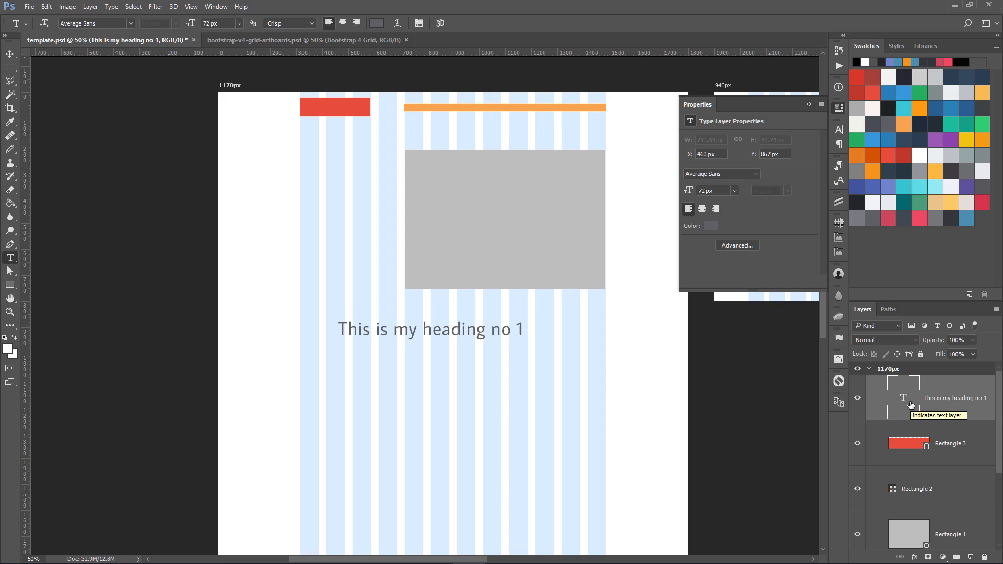
Shift the heading text horizontally to X 549 px, keeping it at Y 867 px
{"action": "key", "text": "F2"}
{"action": "key", "text": "F3"}
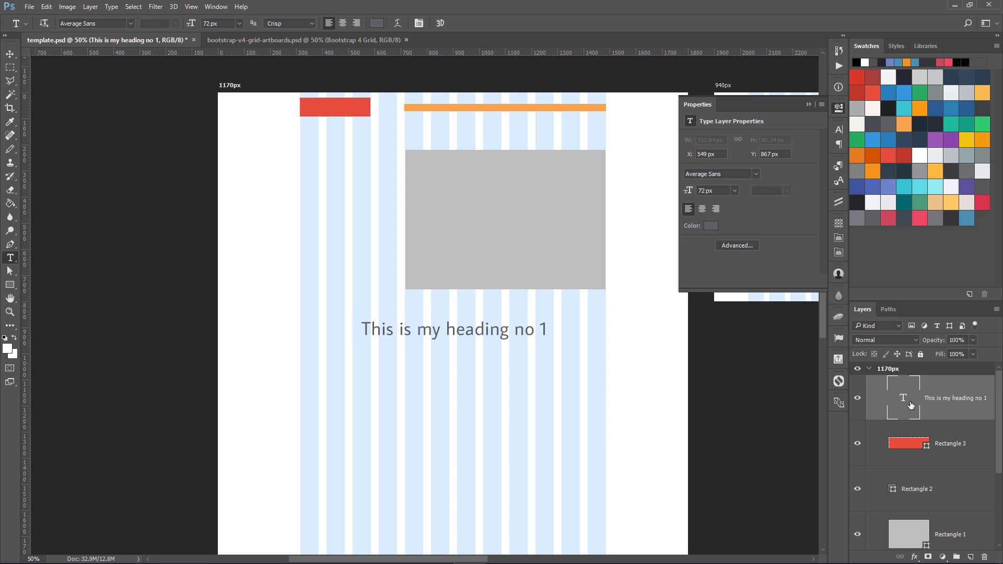
{"action": "key", "text": "v"}
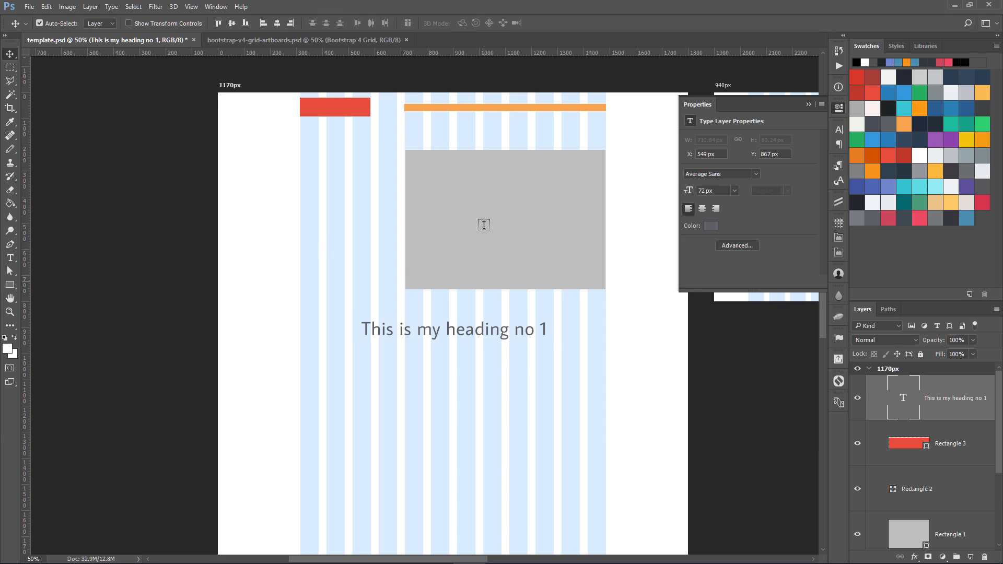
Draw a rounded rectangle about 278 by 66 px within the first four columns, beside the grey block's lower part
{"action": "right_click", "coordinate": [17, 286]}
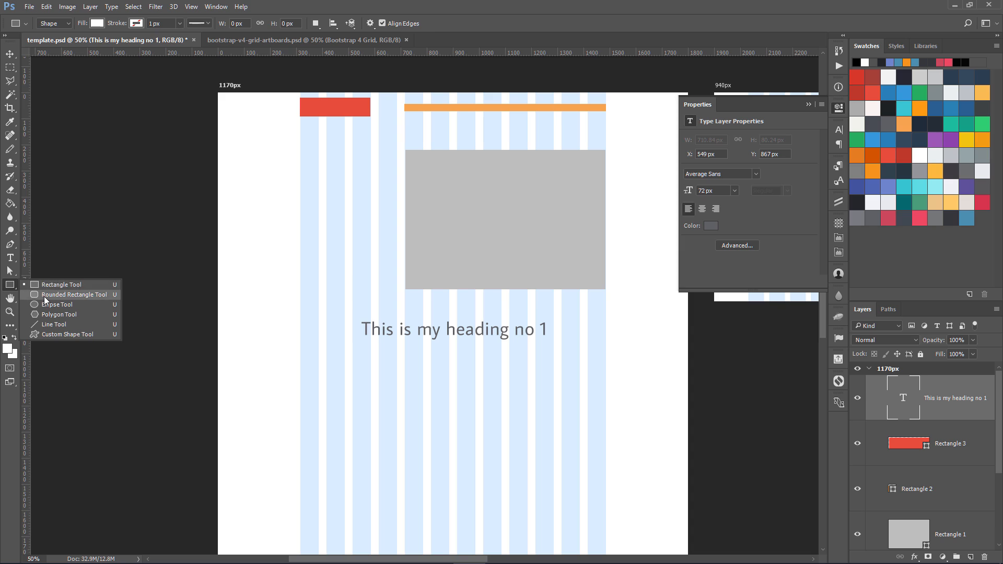
{"action": "left_click", "coordinate": [44, 297]}
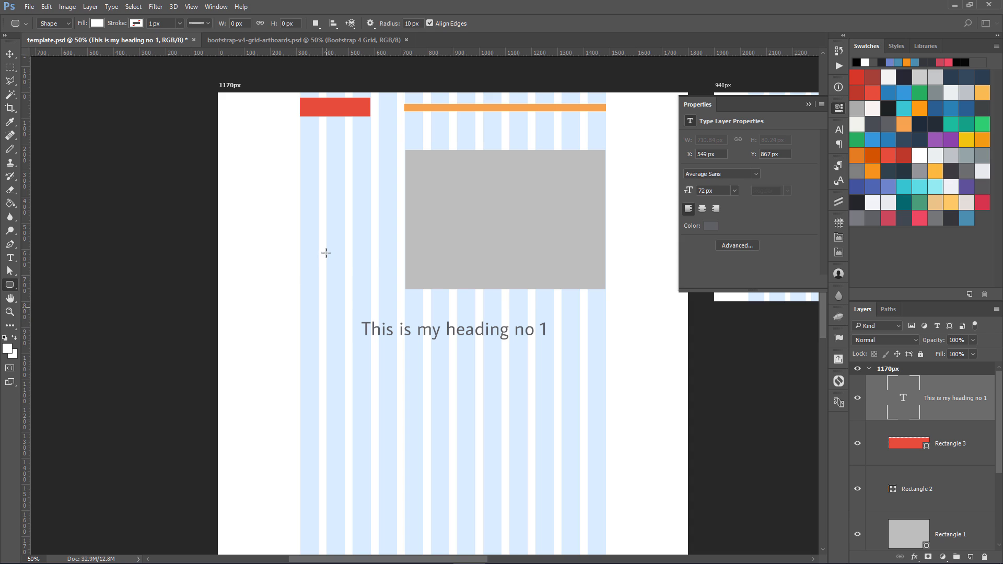
{"action": "left_click_drag", "start_coordinate": [326, 253], "coordinate": [396, 271]}
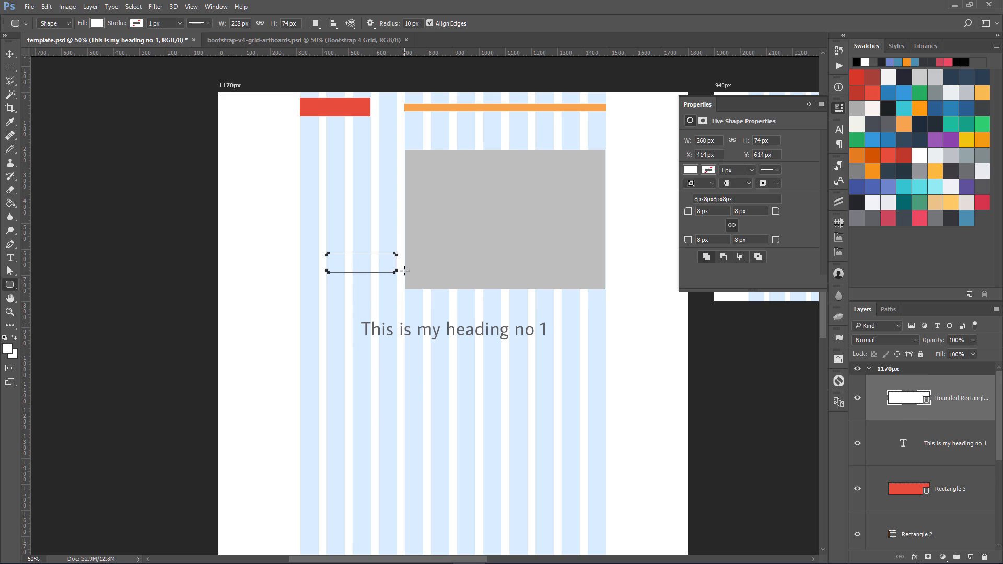
{"action": "key", "text": "Delete"}
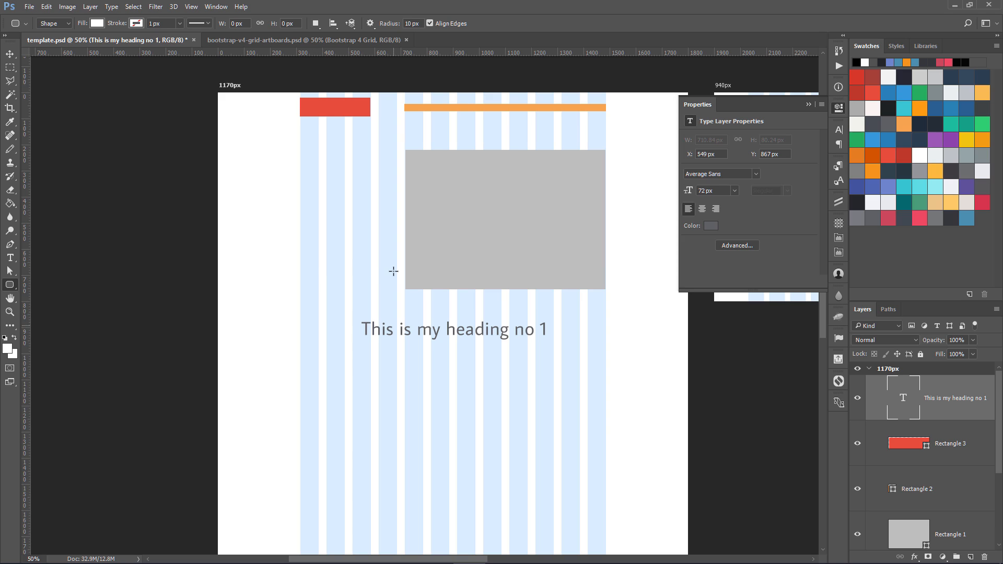
{"action": "left_click_drag", "start_coordinate": [313, 259], "coordinate": [385, 277]}
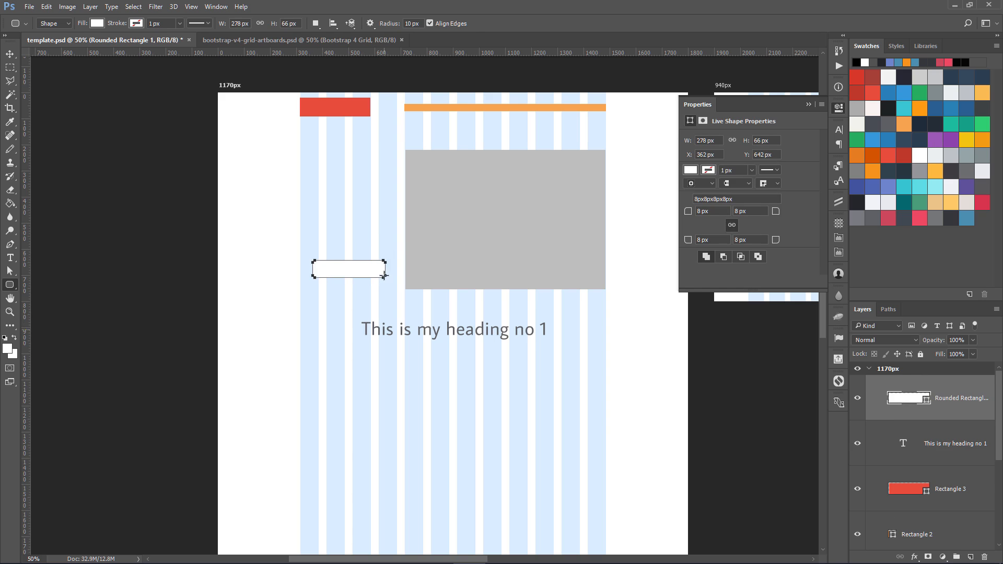
{"action": "key", "text": "v"}
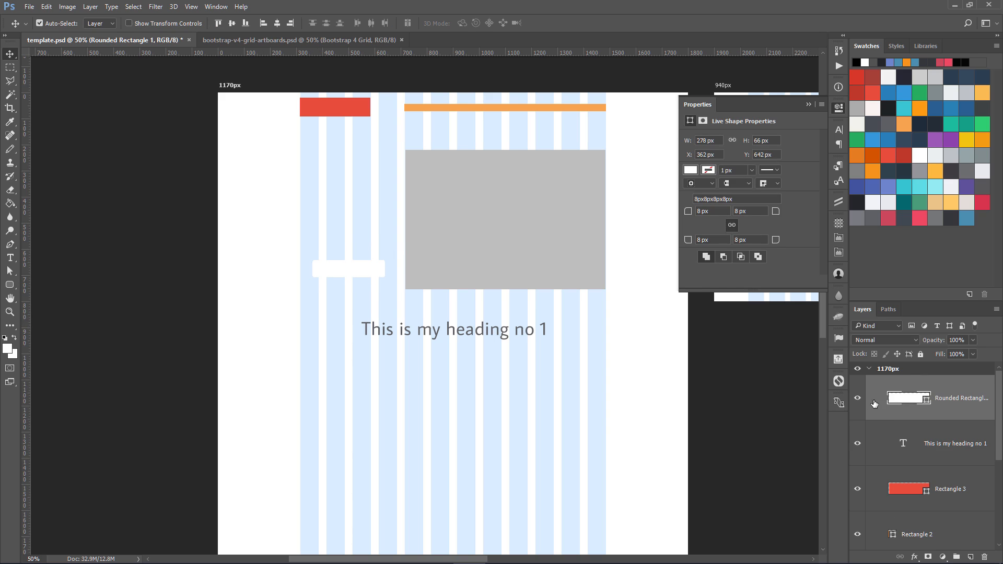
Fill the rounded rectangle with the blue swatch #7086cc
{"action": "double_click", "coordinate": [912, 402]}
{"action": "left_click", "coordinate": [895, 191]}
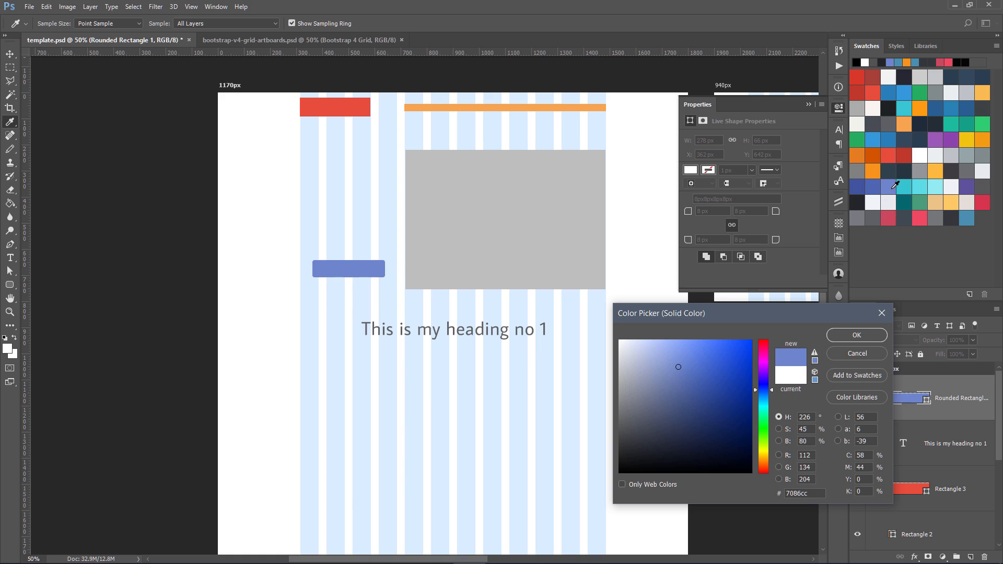
{"action": "left_click", "coordinate": [866, 340]}
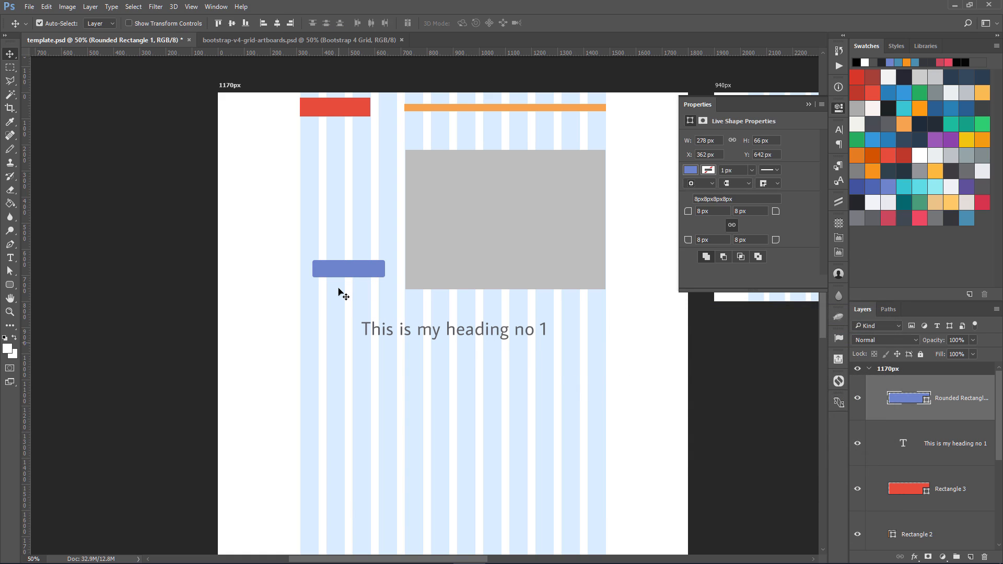
Outline the area of the first four columns around the blue button with a temporary rectangular selection
{"action": "key", "text": "m"}
{"action": "left_click_drag", "start_coordinate": [299, 177], "coordinate": [397, 301]}
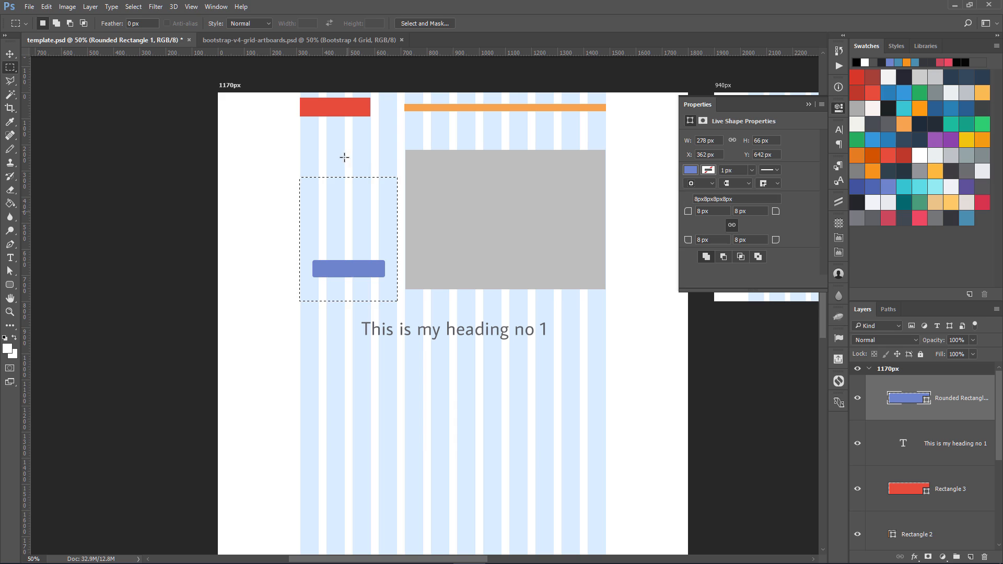
{"action": "left_click", "coordinate": [314, 155]}
Create a paragraph text box about 320 by 310 px above the blue button and fill it with Lorem Ipsum
{"action": "left_click", "coordinate": [10, 257]}
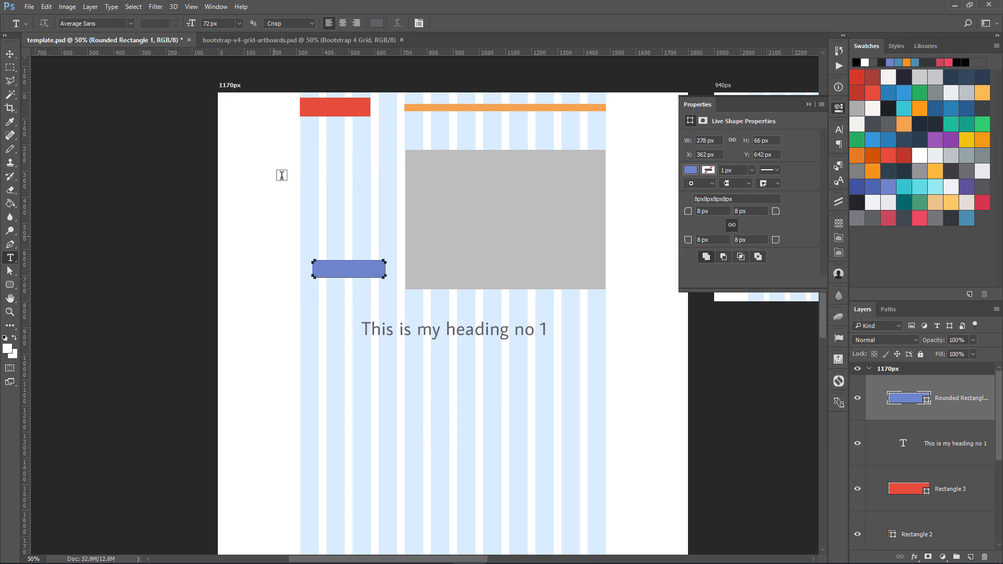
{"action": "left_click_drag", "start_coordinate": [312, 163], "coordinate": [396, 244]}
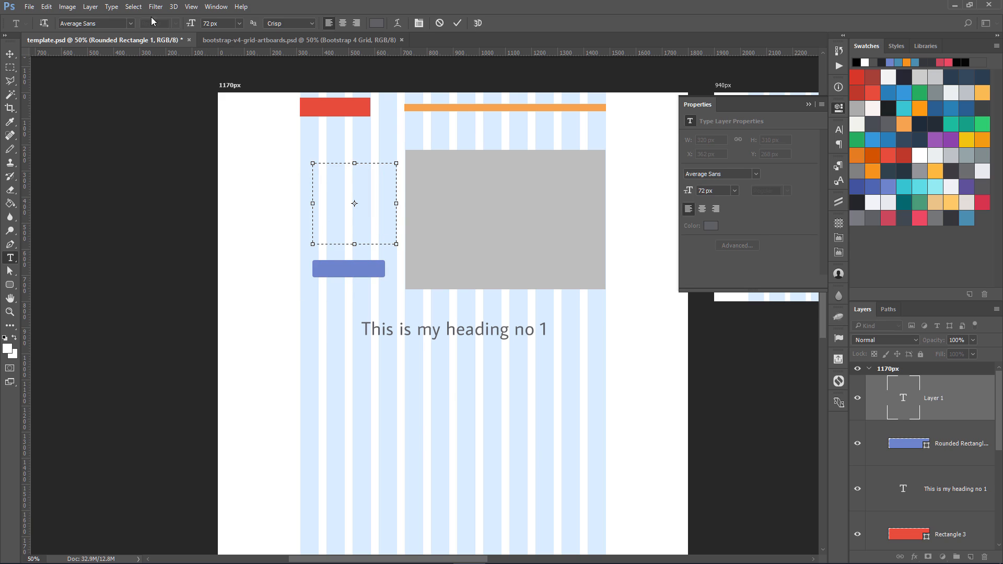
{"action": "left_click", "coordinate": [90, 6]}
{"action": "mouse_move", "coordinate": [111, 6]}
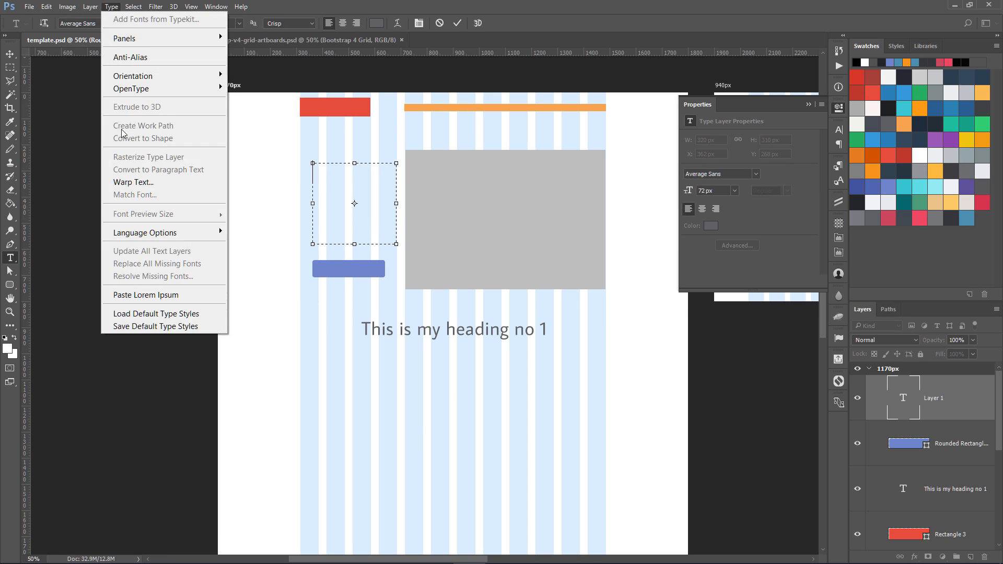
{"action": "left_click", "coordinate": [131, 297]}
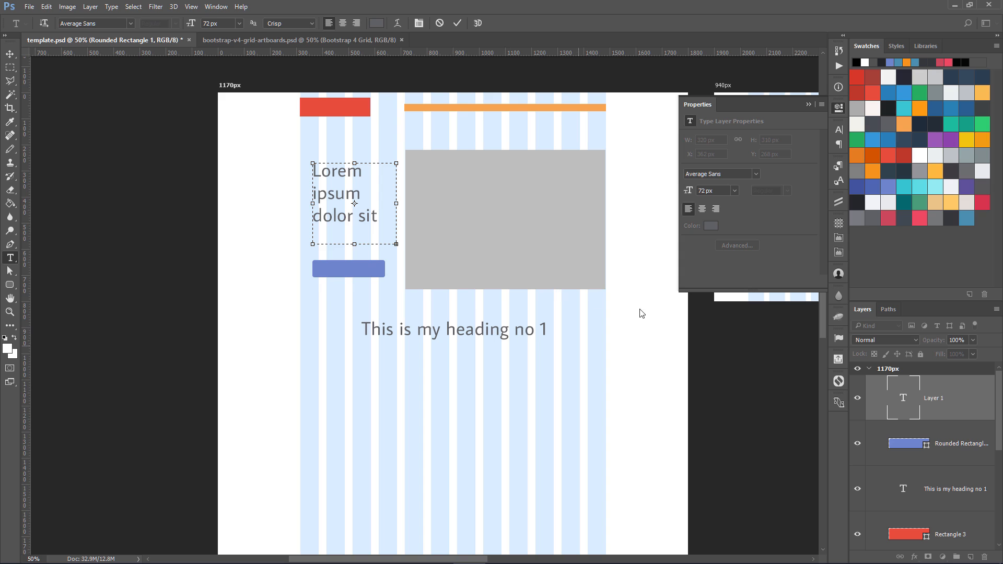
Set the font size of the entire Lorem Ipsum paragraph to 24 px
{"action": "key", "text": "ctrl+a"}
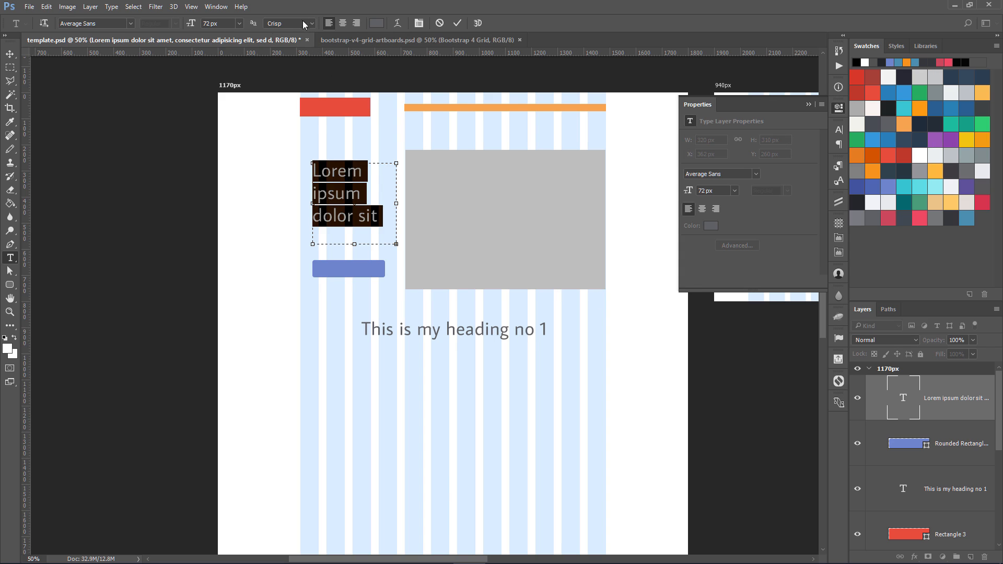
{"action": "left_click", "coordinate": [238, 23]}
{"action": "left_click", "coordinate": [232, 165]}
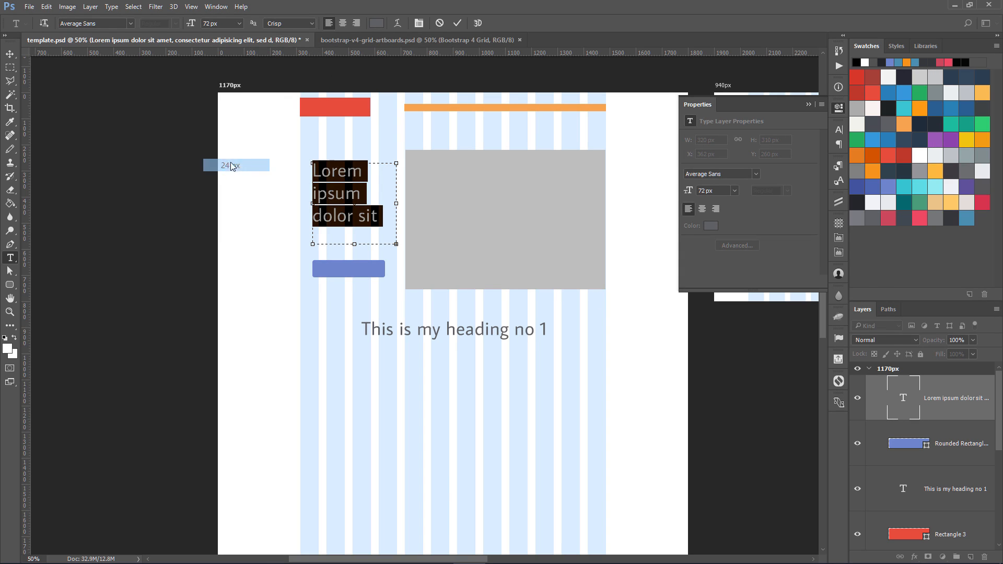
{"action": "left_click", "coordinate": [904, 391]}
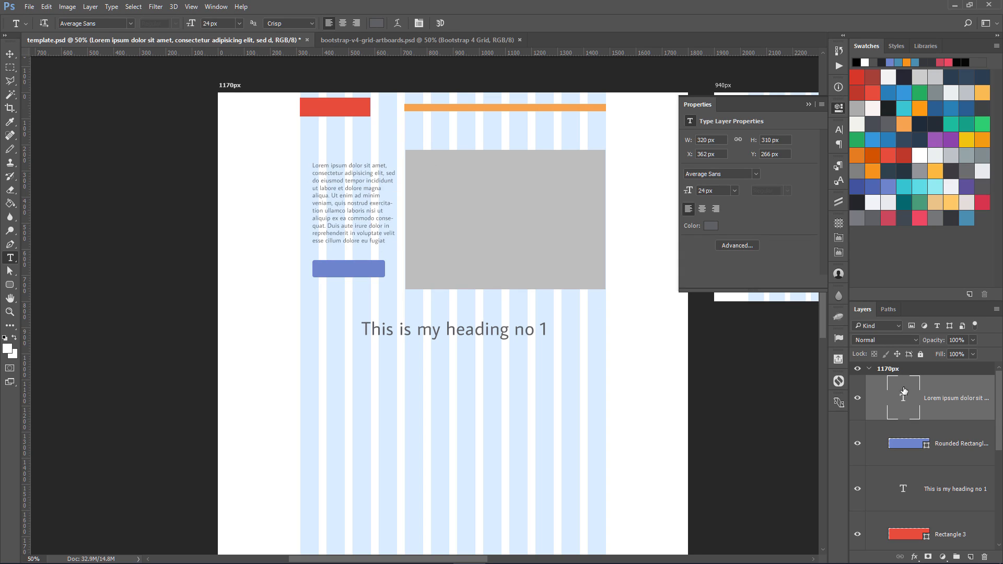
Nudge the Lorem Ipsum paragraph left to X 348 px
{"action": "key", "text": "v"}
{"action": "key", "text": "Left"}
{"action": "key", "text": "Left"}
{"action": "key", "text": "Left"}
{"action": "key", "text": "Left"}
{"action": "key", "text": "Left"}
{"action": "key", "text": "Left"}
{"action": "key", "text": "Left"}
{"action": "key", "text": "Left"}
{"action": "key", "text": "Left"}
{"action": "key", "text": "Left"}
{"action": "key", "text": "Left"}
{"action": "key", "text": "Left"}
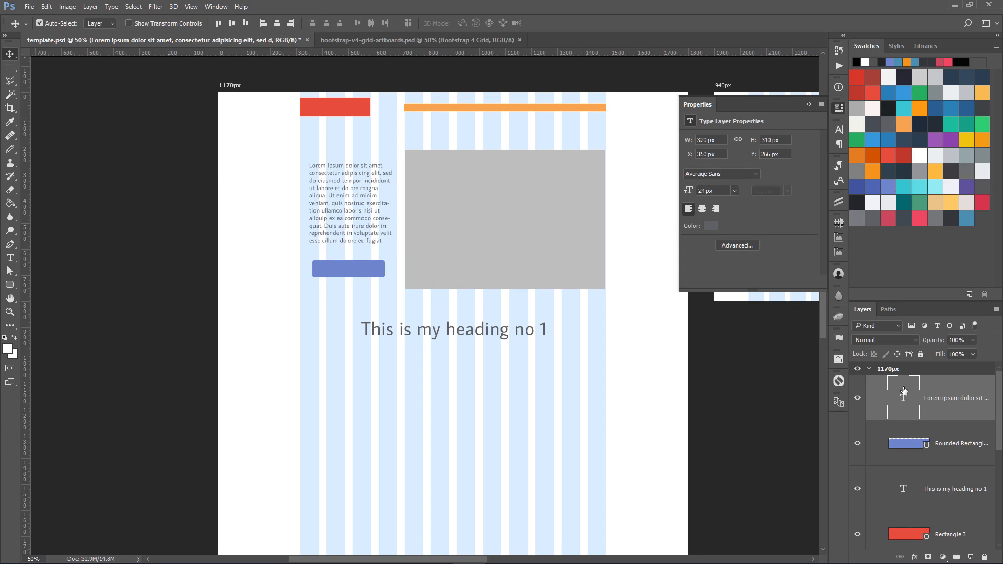
{"action": "key", "text": "Left"}
{"action": "key", "text": "Left"}
Mark the width of the first four columns around the paragraph and button with a temporary rectangular selection
{"action": "key", "text": "m"}
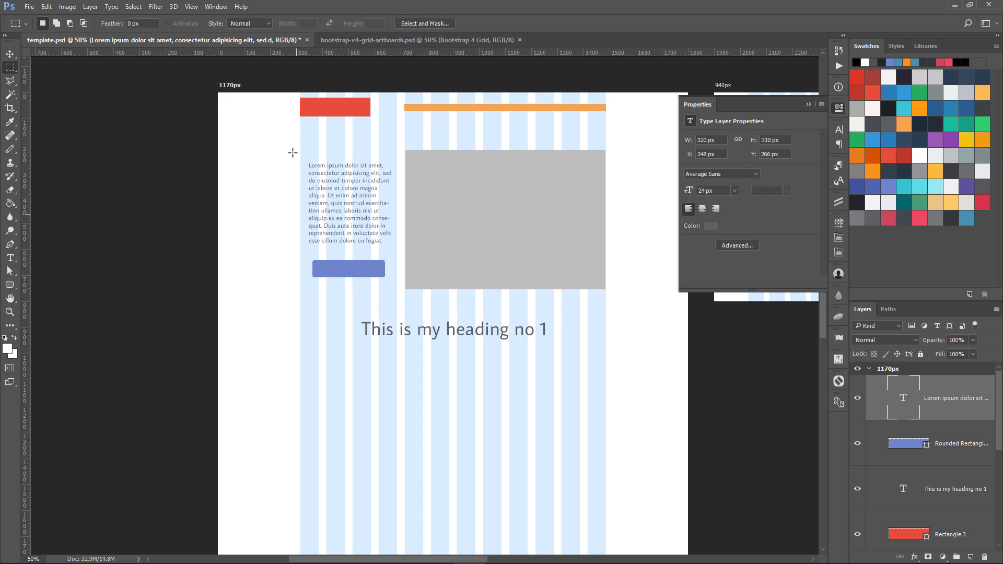
{"action": "left_click_drag", "start_coordinate": [301, 144], "coordinate": [396, 294]}
{"action": "key", "text": "v"}
Extend the paragraph text box to the first column's outer edge, making it 353 px wide at X 315 px
{"action": "key", "text": "t"}
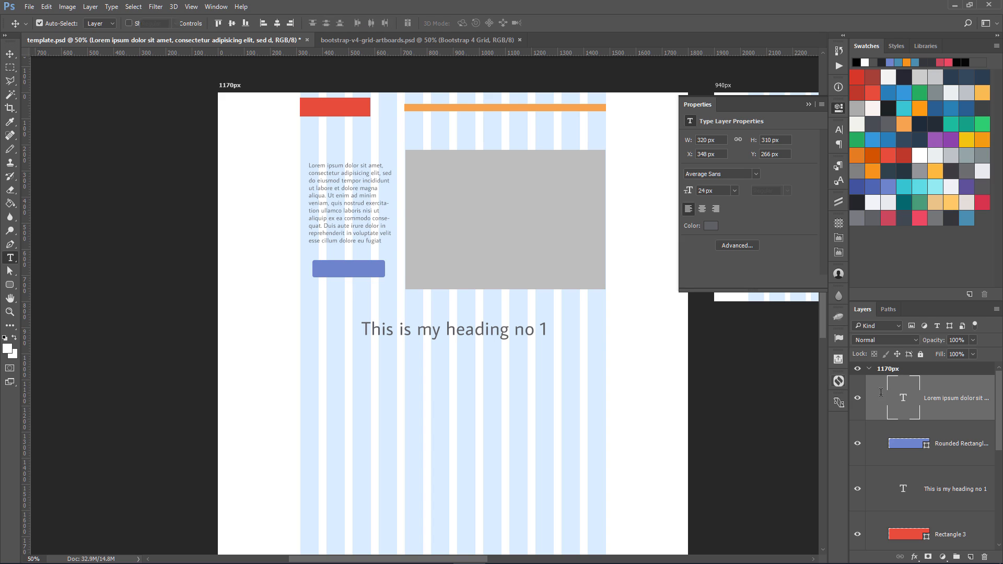
{"action": "double_click", "coordinate": [881, 392]}
{"action": "left_click_drag", "start_coordinate": [309, 205], "coordinate": [300, 206]}
{"action": "key", "text": "ctrl+Return"}
{"action": "key", "text": "v"}
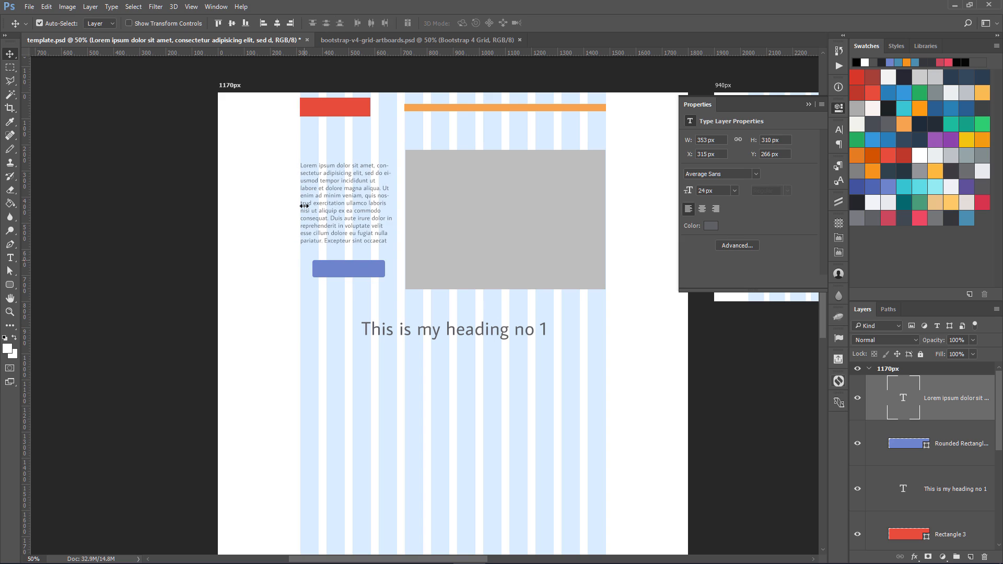
Move the blue rounded rectangle 46 px left to align it with the first column's outer edge, and deselect it
{"action": "left_click", "coordinate": [331, 273]}
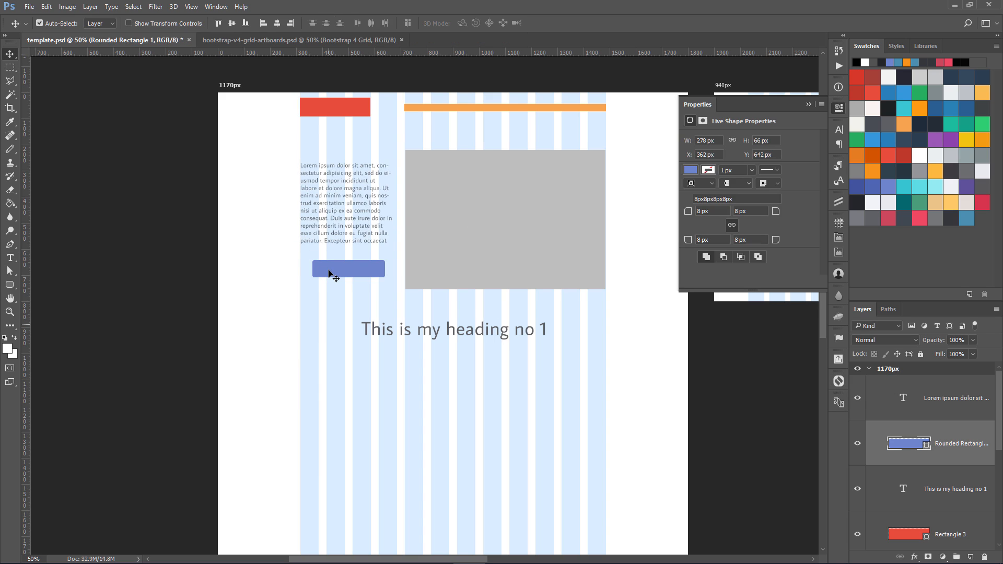
{"action": "key", "text": "shift+Left"}
{"action": "key", "text": "shift+Left"}
{"action": "key", "text": "shift+Left"}
{"action": "key", "text": "shift+Left"}
{"action": "key", "text": "Left"}
{"action": "key", "text": "Left"}
{"action": "key", "text": "Left"}
{"action": "key", "text": "Left"}
{"action": "key", "text": "Left"}
{"action": "key", "text": "Left"}
{"action": "left_click", "coordinate": [465, 407]}
Unlock the columns layer, and hide and show it again to check the layout without the grid
{"action": "scroll", "coordinate": [873, 490], "scroll_direction": "down", "scroll_amount": 5}
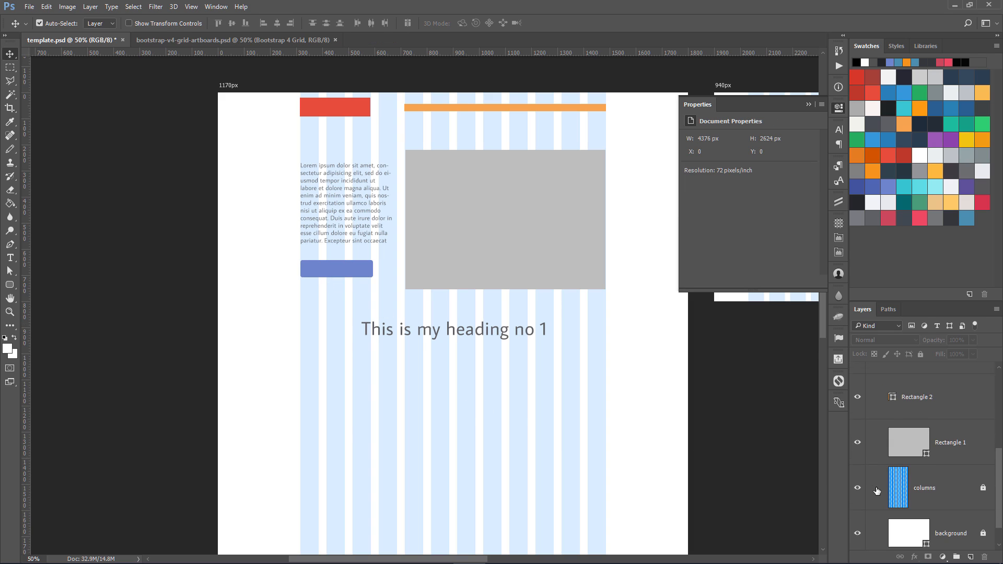
{"action": "left_click", "coordinate": [982, 491]}
{"action": "left_click", "coordinate": [982, 491]}
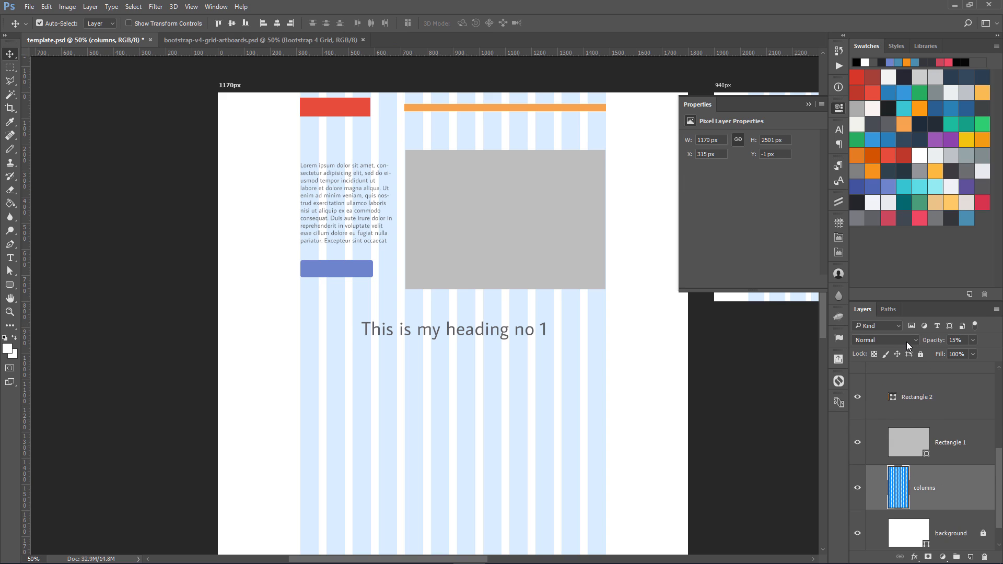
{"action": "left_click", "coordinate": [857, 488]}
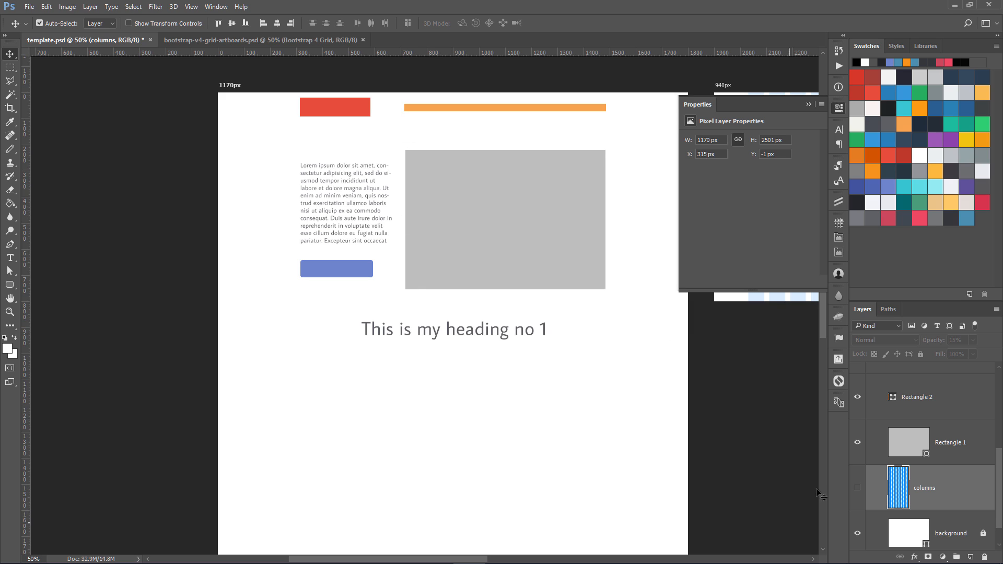
{"action": "left_click", "coordinate": [858, 490]}
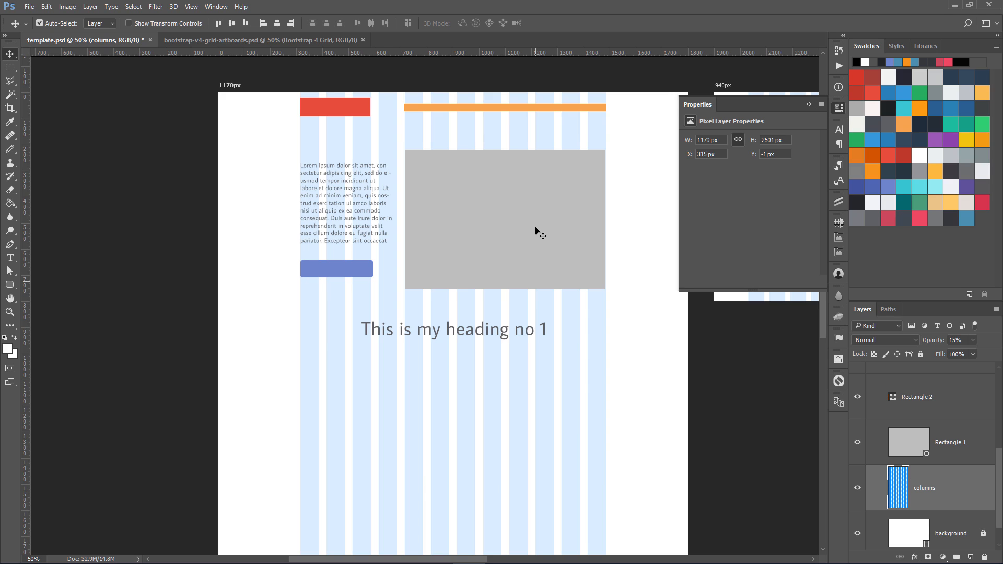
Switch to bootstrap-v4-grid-artboards.psd and examine the grid columns of its medium and small artboards up close
{"action": "left_click", "coordinate": [287, 40]}
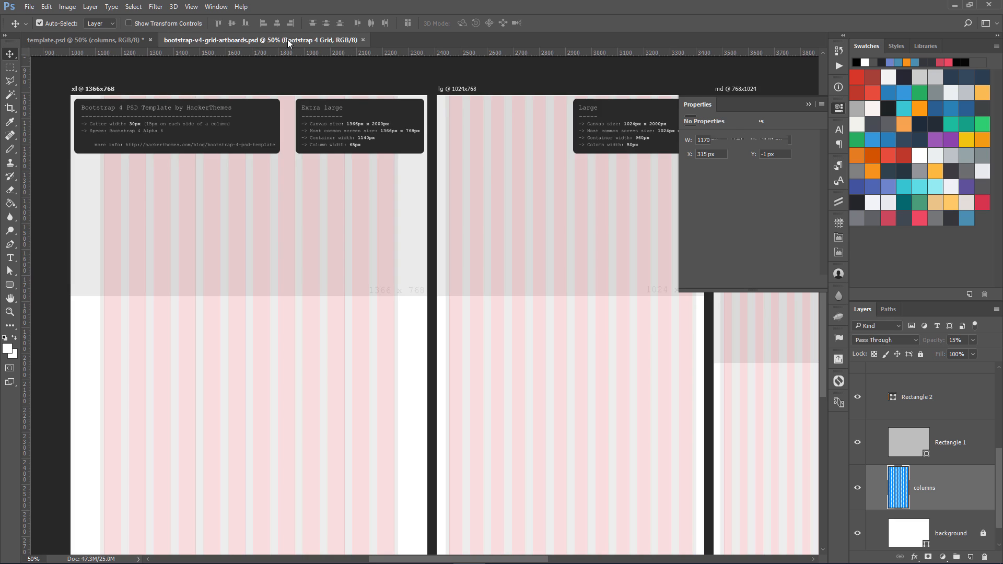
{"action": "key", "text": "space"}
{"action": "left_click_drag", "start_coordinate": [597, 252], "coordinate": [280, 229]}
{"action": "left_click_drag", "start_coordinate": [557, 312], "coordinate": [324, 293]}
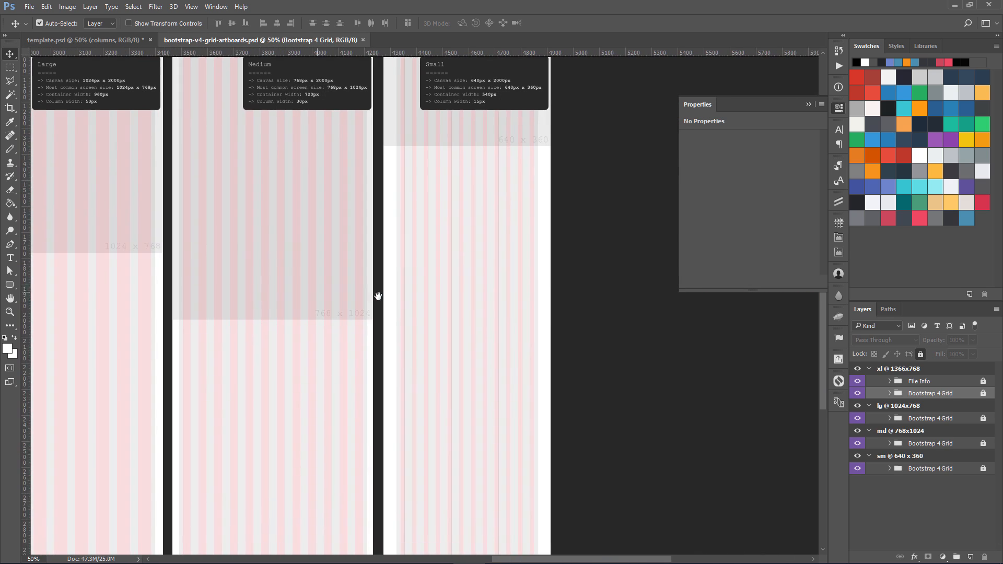
{"action": "key", "text": "ctrl+plus"}
{"action": "key", "text": "ctrl+plus"}
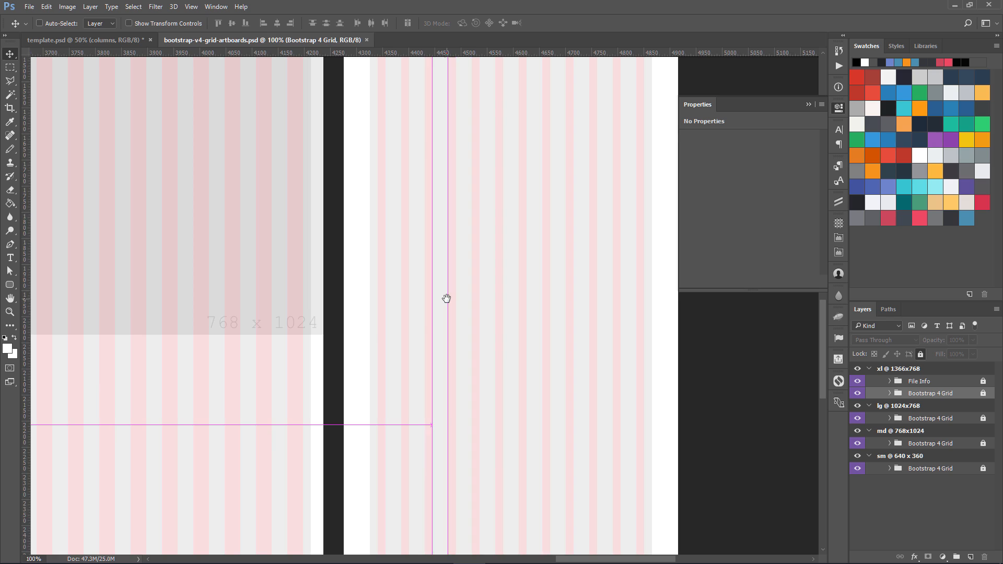
Unlock and expand the Bootstrap 4 Grid group of the sm @ 640 x 360 artboard
{"action": "key", "text": "ctrl+plus"}
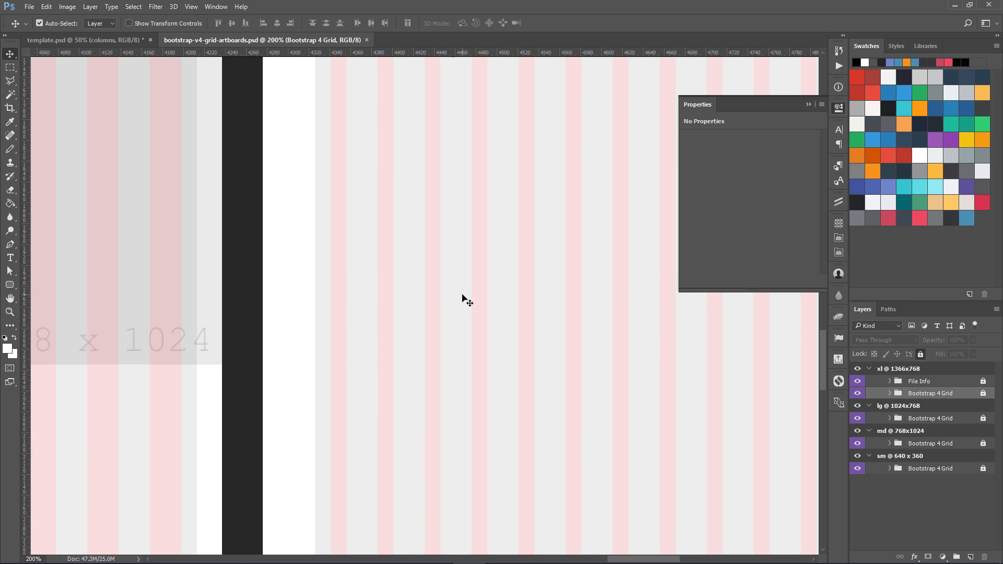
{"action": "left_click", "coordinate": [462, 297]}
{"action": "key", "text": "ctrl+minus"}
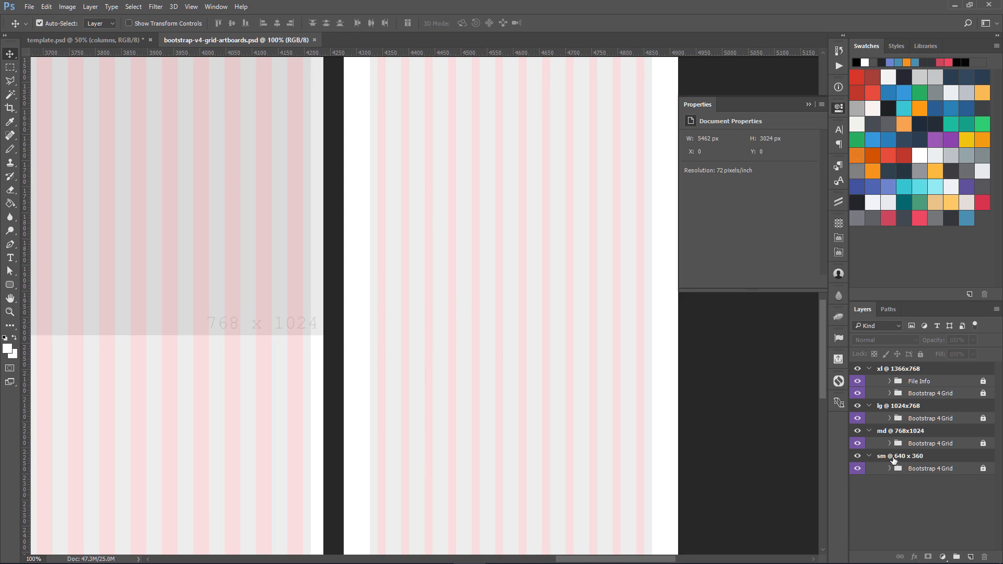
{"action": "left_click", "coordinate": [908, 469]}
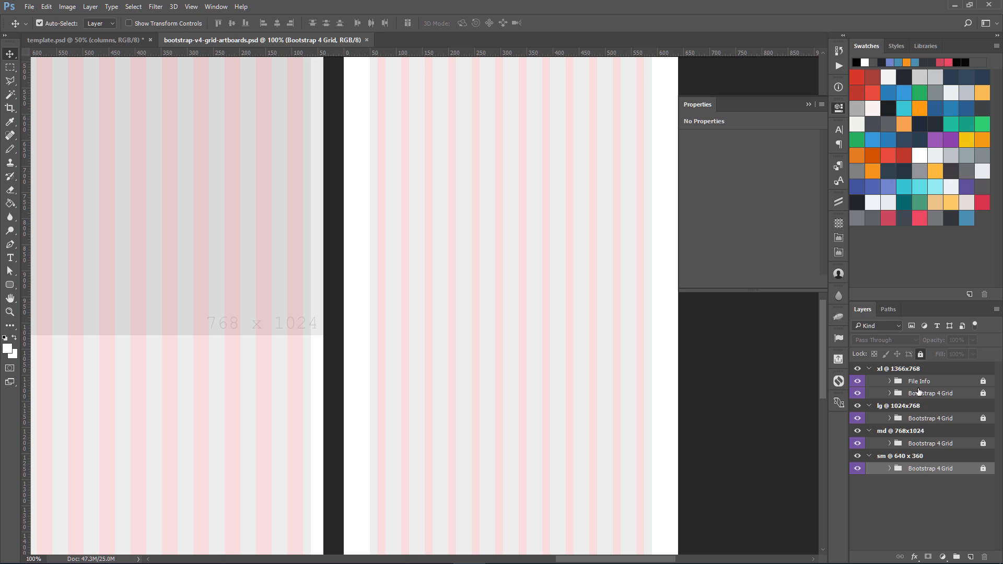
{"action": "left_click", "coordinate": [921, 355]}
{"action": "left_click", "coordinate": [890, 469]}
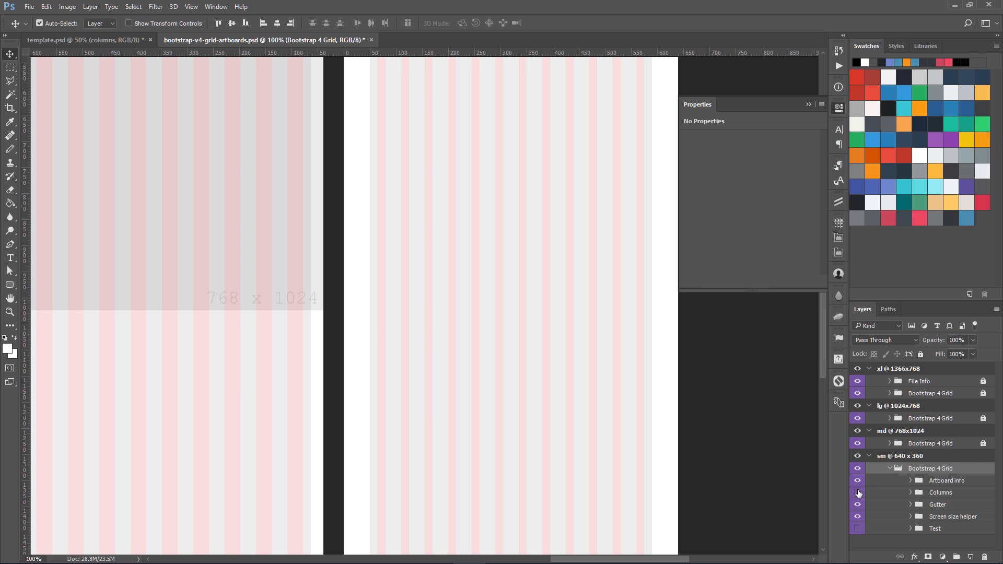
Hide and show the small artboard's Columns group twice, and do the same with its Gutter group, to identify what each one draws
{"action": "left_click", "coordinate": [858, 493]}
{"action": "left_click", "coordinate": [859, 492]}
{"action": "left_click", "coordinate": [859, 493]}
{"action": "left_click", "coordinate": [858, 492]}
{"action": "left_click", "coordinate": [858, 505]}
{"action": "left_click", "coordinate": [859, 505]}
{"action": "left_click", "coordinate": [858, 505]}
{"action": "left_click", "coordinate": [859, 505]}
Marquee-select a roughly square area starting at the outer edge of the small artboard's grid and spanning its first columns
{"action": "key", "text": "m"}
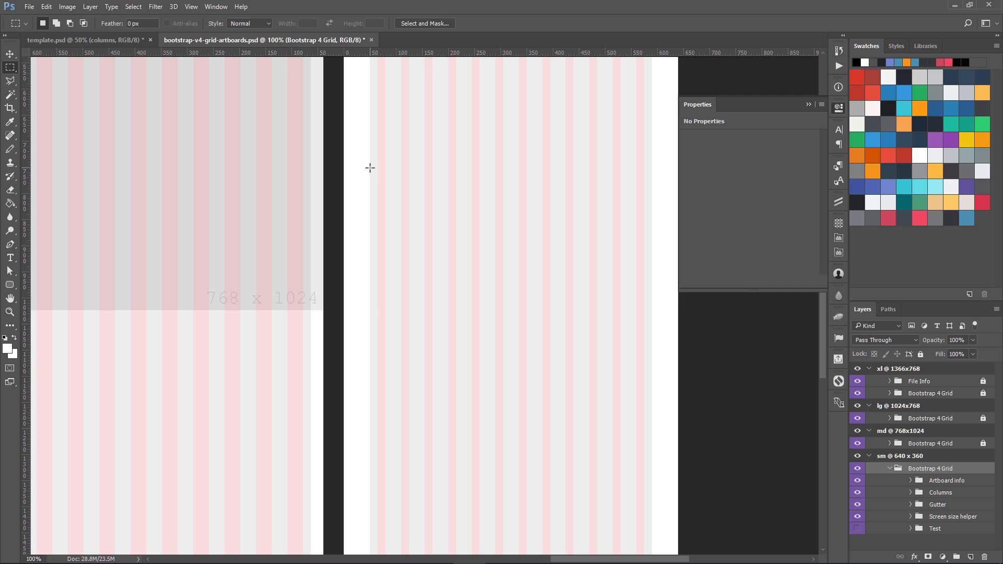
{"action": "left_click_drag", "start_coordinate": [370, 167], "coordinate": [433, 228]}
Draw a white rectangle about 283 × 205 px from the small artboard's sixth column to its last column, and clear the marquee selection
{"action": "left_click_drag", "start_coordinate": [9, 285], "coordinate": [39, 286]}
{"action": "left_click", "coordinate": [471, 248]}
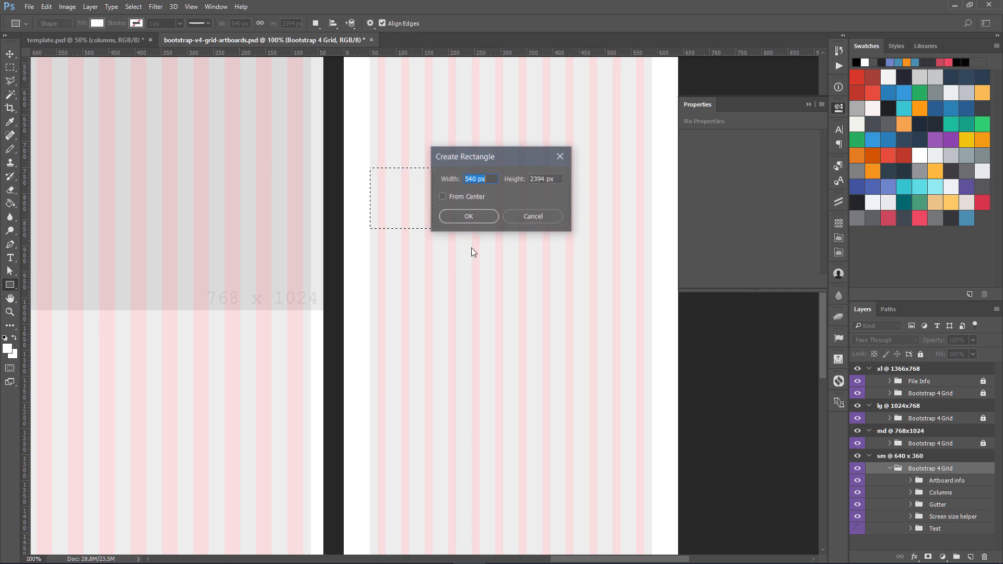
{"action": "left_click", "coordinate": [522, 217]}
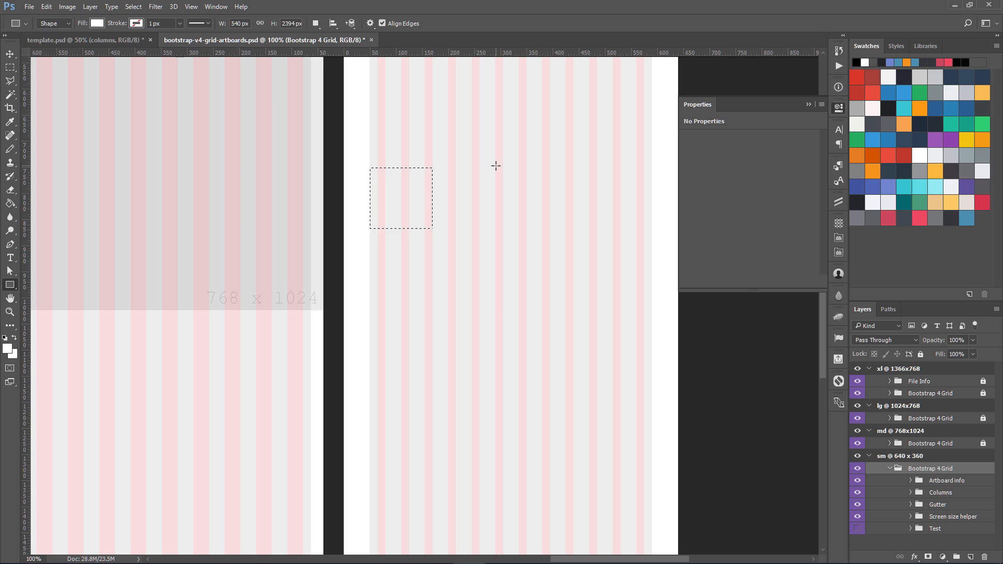
{"action": "left_click_drag", "start_coordinate": [496, 166], "coordinate": [643, 273]}
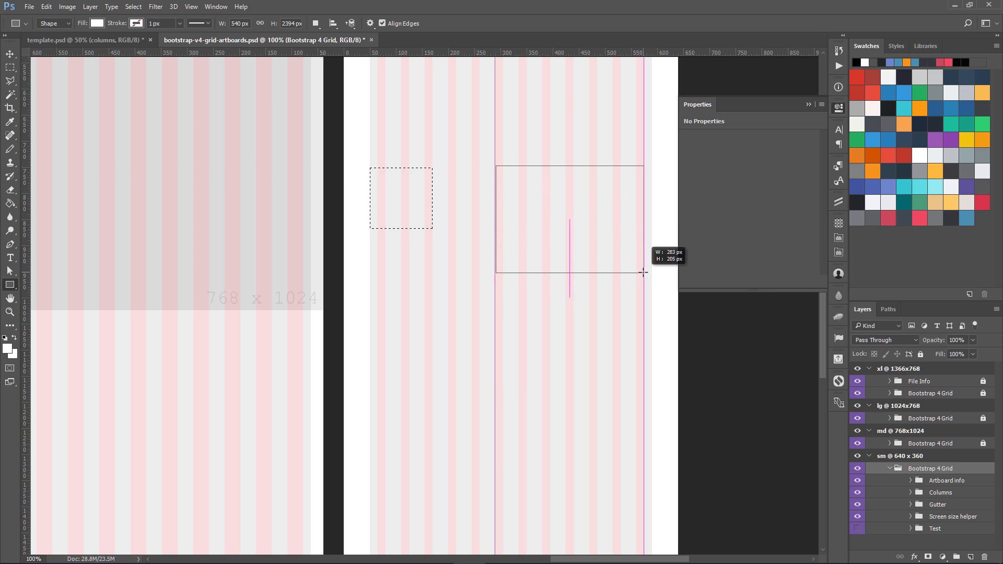
{"action": "left_click_drag", "start_coordinate": [643, 273], "coordinate": [643, 272]}
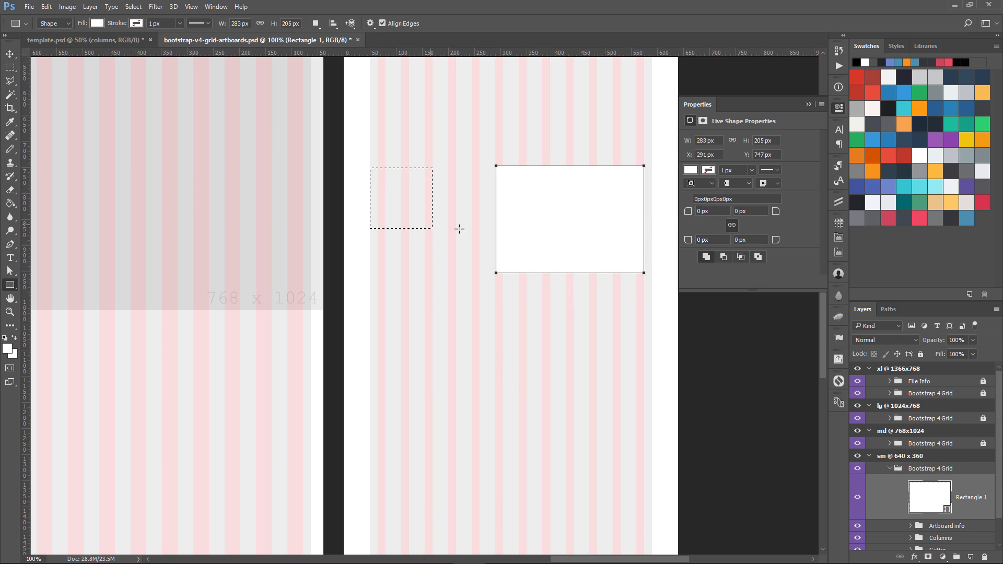
{"action": "key", "text": "v"}
{"action": "key", "text": "ctrl+d"}
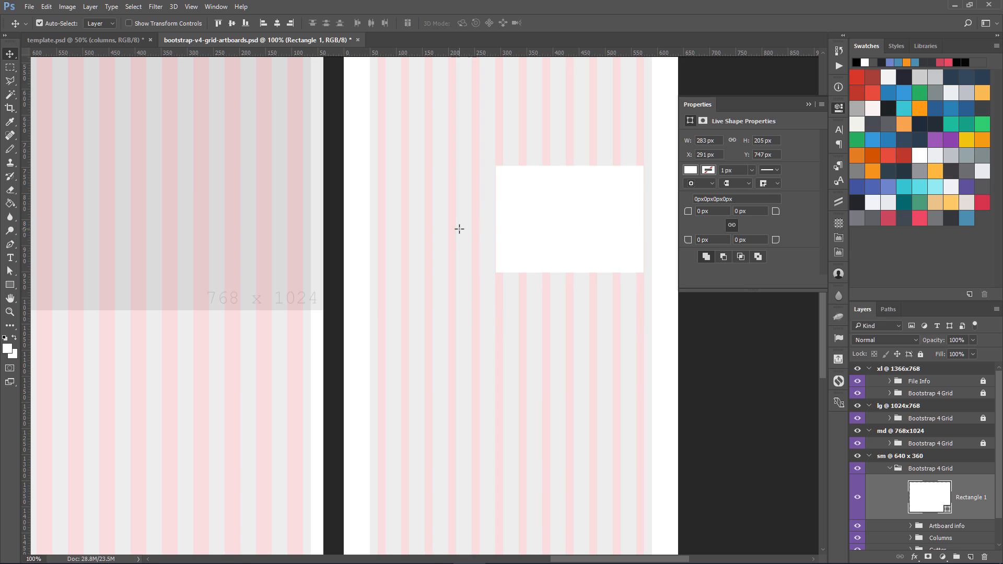
Marquee-select the narrow outer gutter strip beside the small artboard's last column, and deselect it
{"action": "key", "text": "m"}
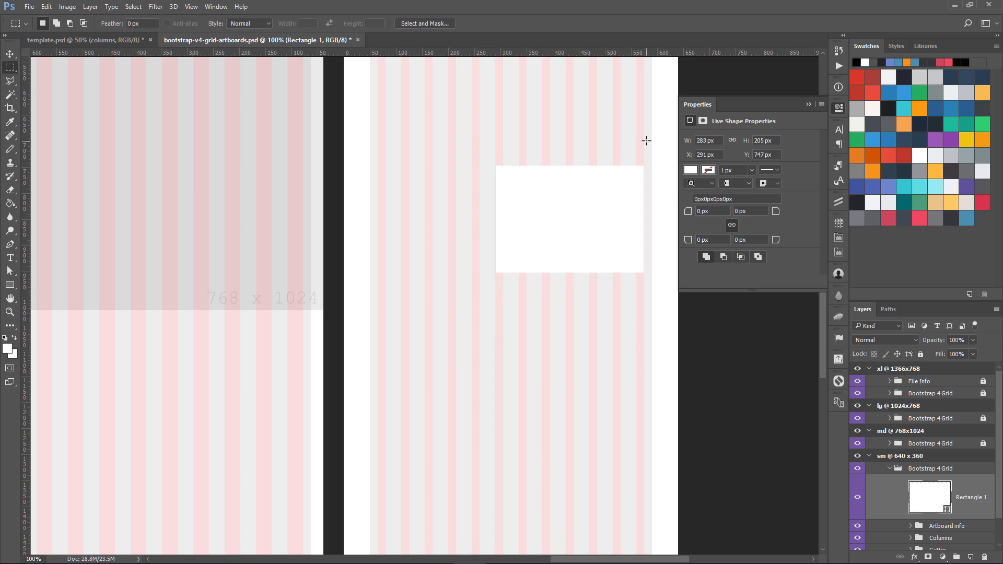
{"action": "left_click_drag", "start_coordinate": [644, 139], "coordinate": [652, 347]}
{"action": "key", "text": "ctrl+d"}
{"action": "scroll", "coordinate": [926, 536], "scroll_direction": "down", "scroll_amount": 2}
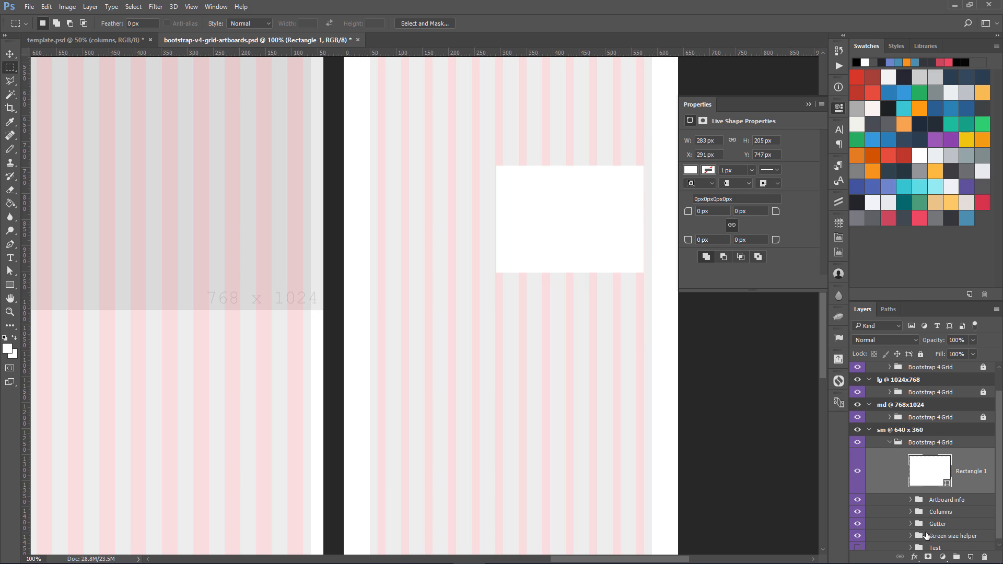
Switch to template.psd, collapse the Properties panel, and return to bootstrap-v4-grid-artboards.psd
{"action": "left_click", "coordinate": [90, 42]}
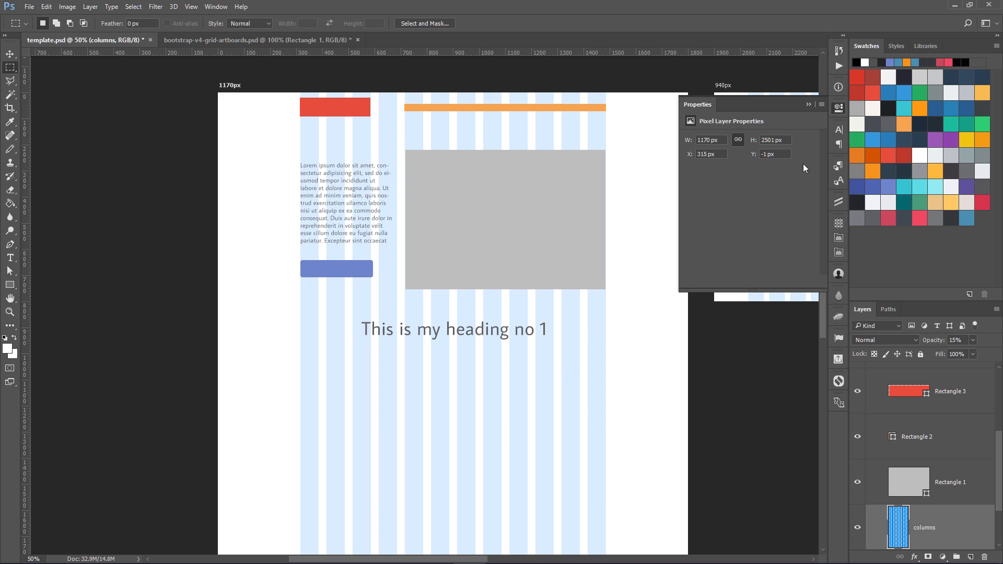
{"action": "left_click", "coordinate": [839, 109]}
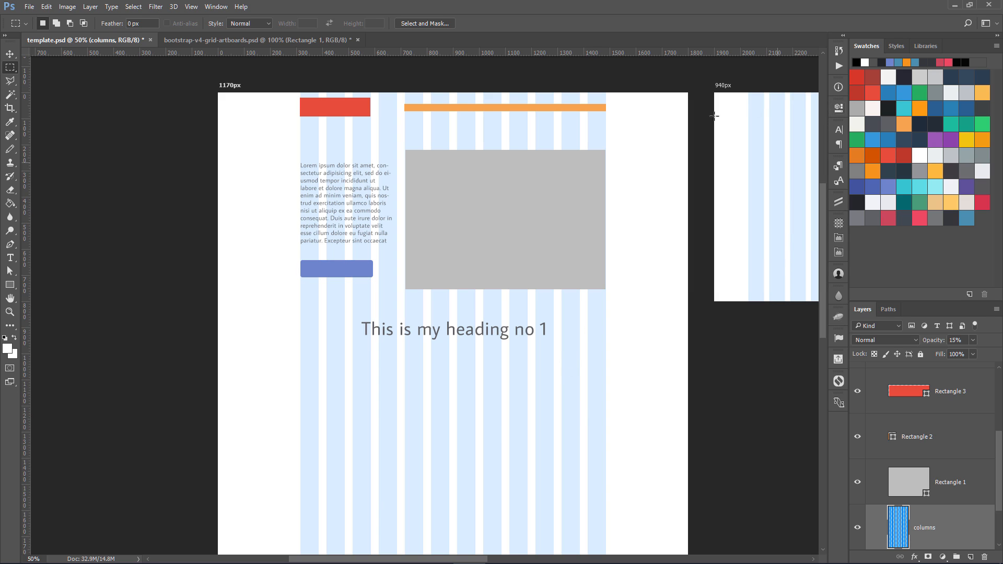
{"action": "left_click", "coordinate": [284, 39]}
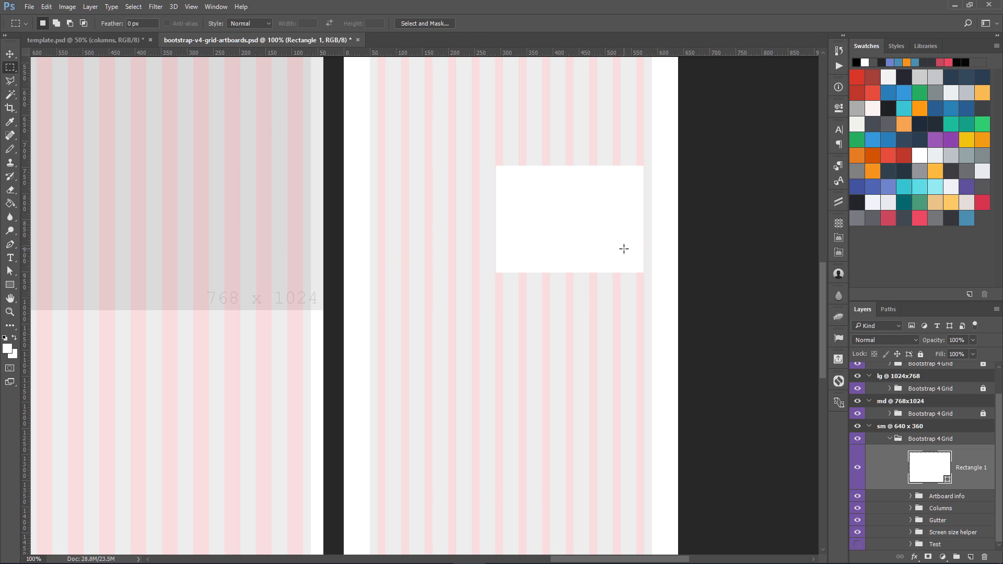
Nudge the white rectangle 1 px toward the outer edge of the small artboard's last column
{"action": "key", "text": "v"}
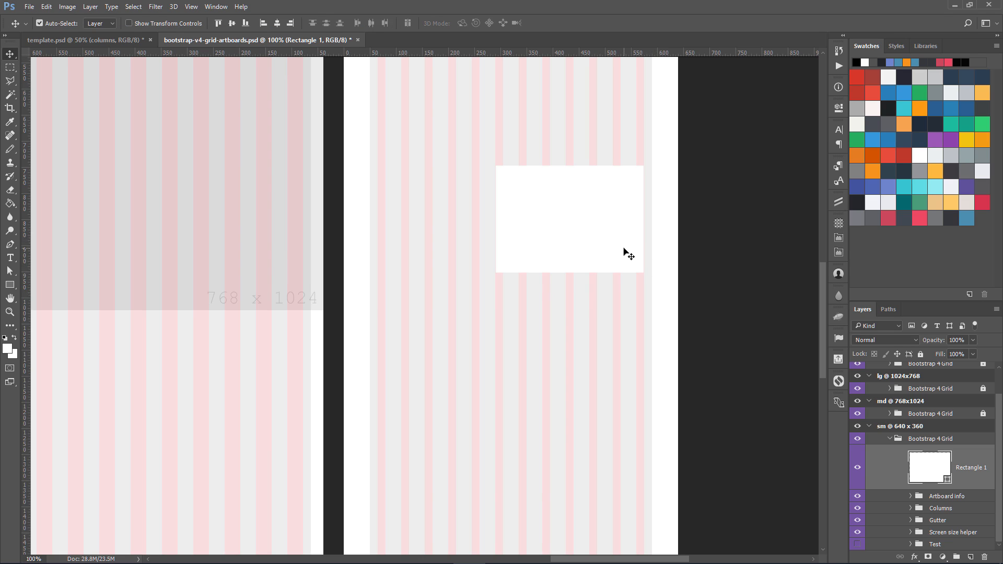
{"action": "key", "text": "Right"}
{"action": "key", "text": "m"}
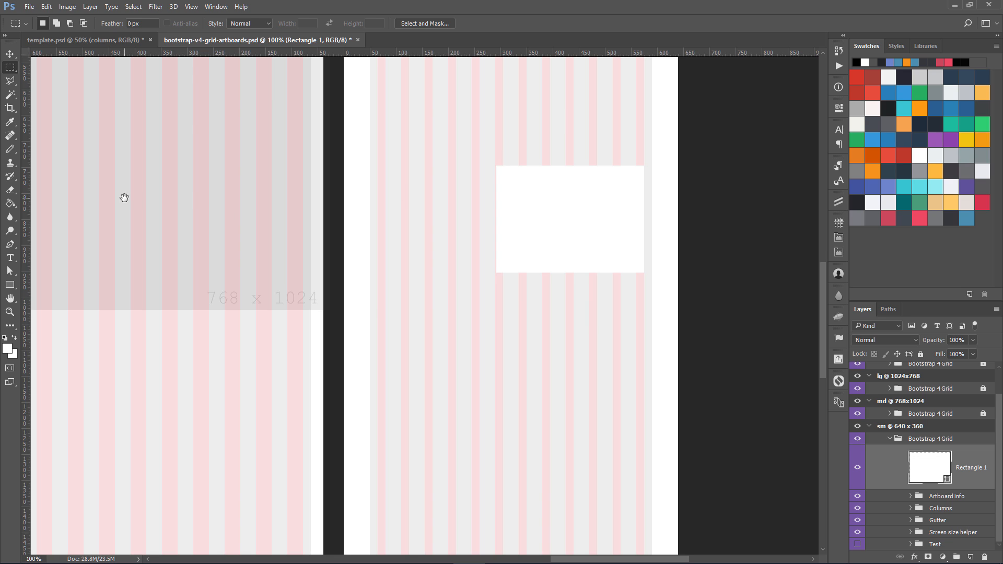
Examine the extra large 1366x768 artboard's grid and its template info boxes
{"action": "left_click_drag", "start_coordinate": [124, 197], "coordinate": [601, 236]}
{"action": "left_click_drag", "start_coordinate": [258, 228], "coordinate": [322, 377]}
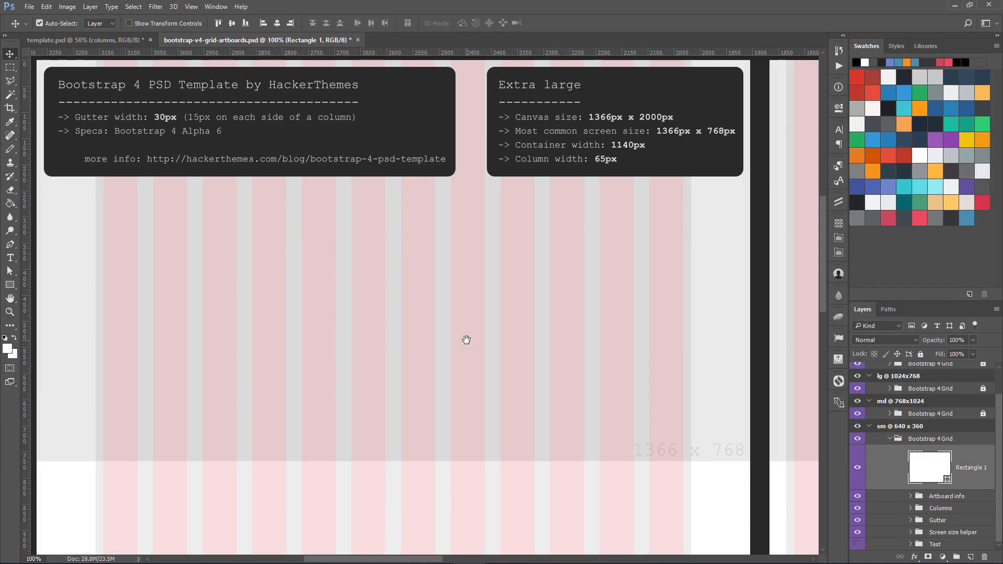
{"action": "key", "text": "ctrl+minus"}
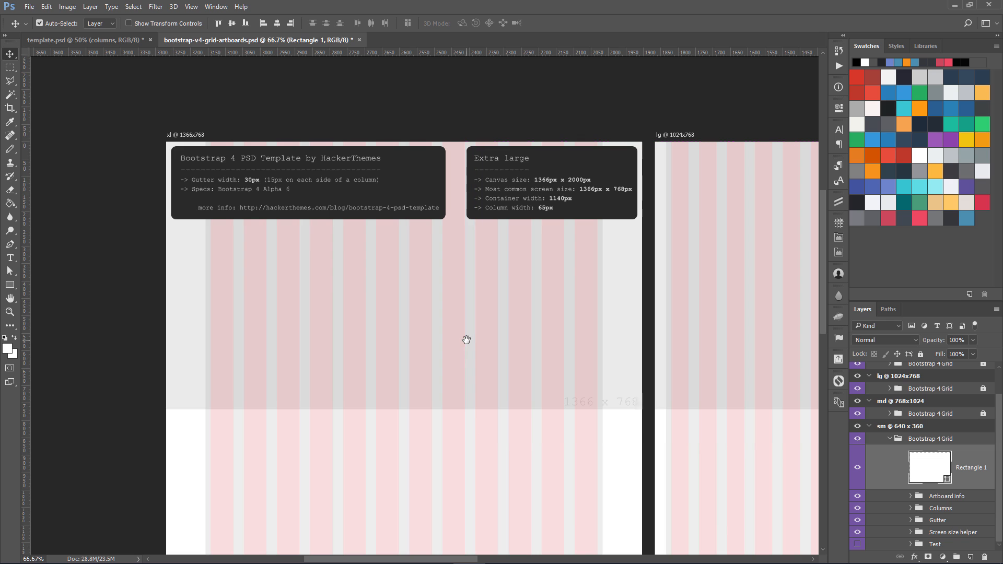
{"action": "left_click_drag", "start_coordinate": [488, 364], "coordinate": [372, 288]}
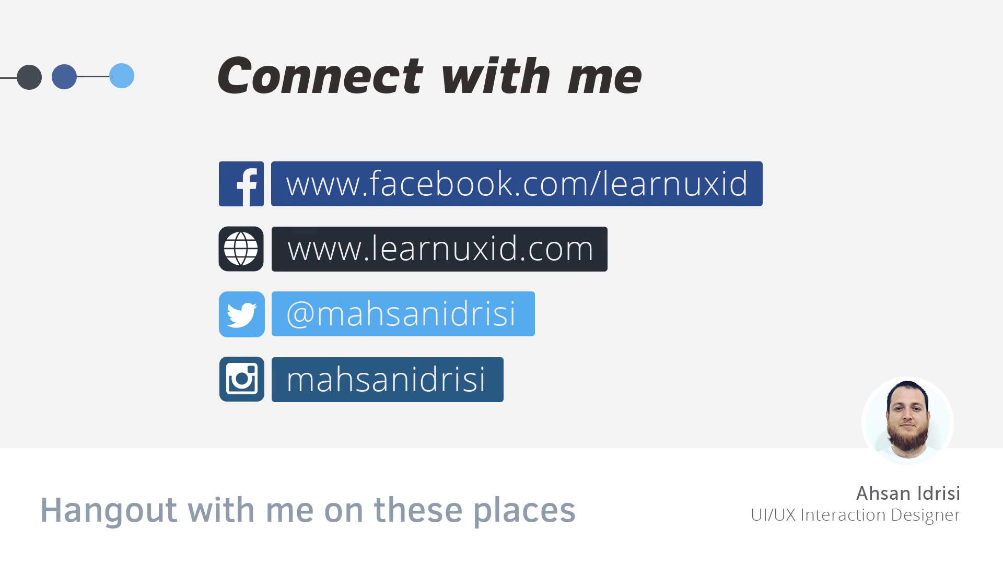